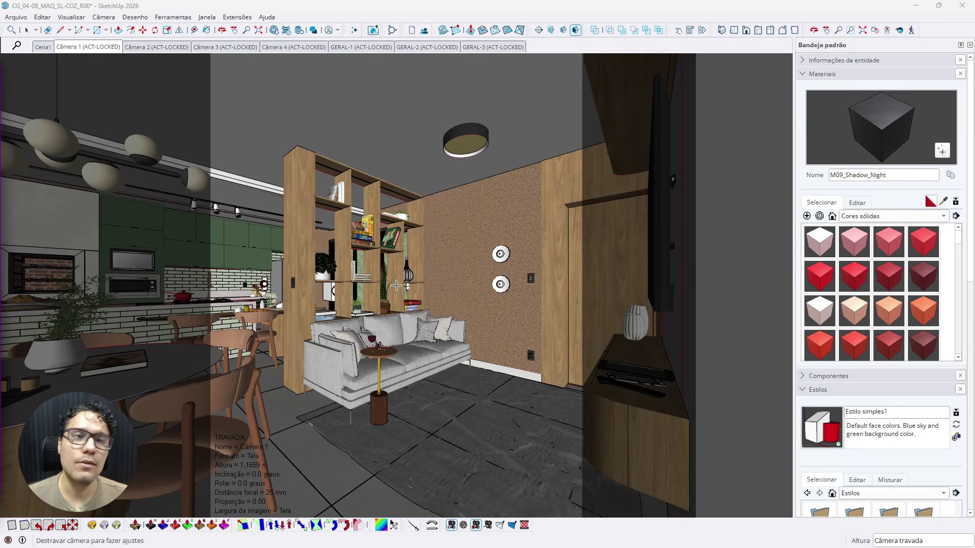
Undock the Advanced Camera Tools toolbar and float it over the model near the bookshelf.
drag(443, 520, 443, 440)
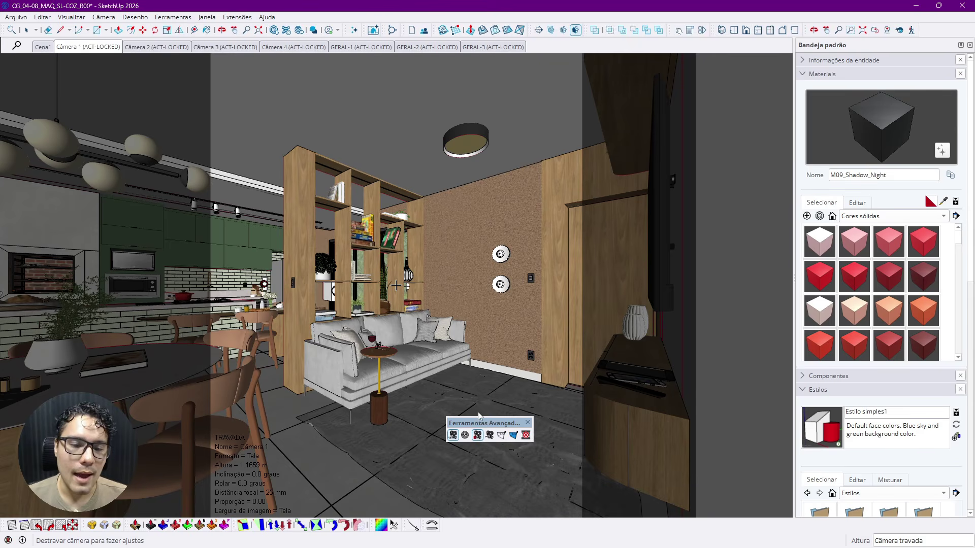
drag(485, 424, 510, 220)
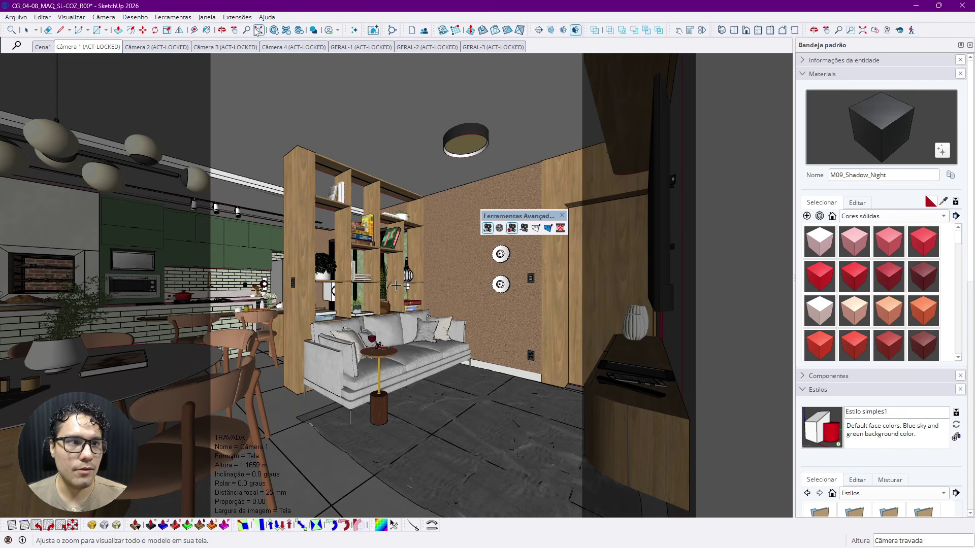
click(236, 18)
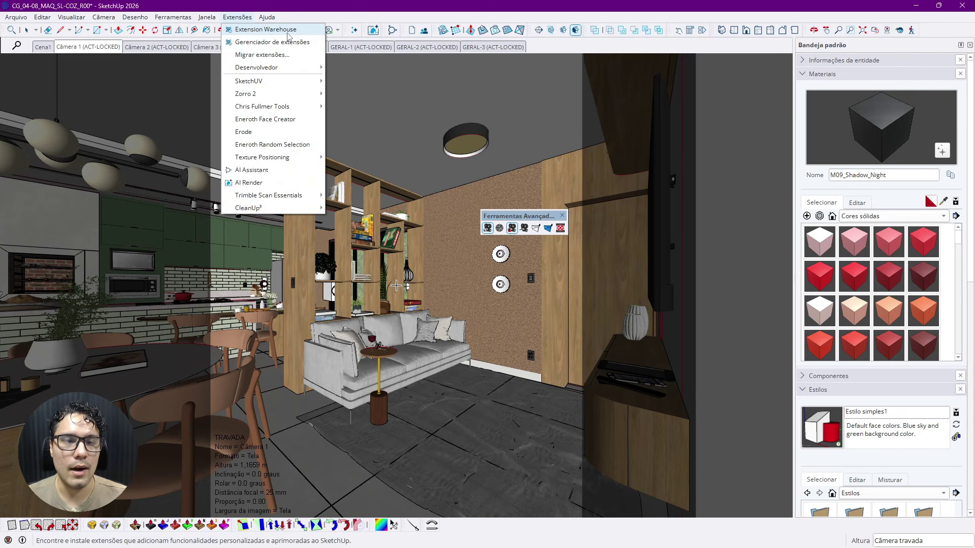
click(378, 7)
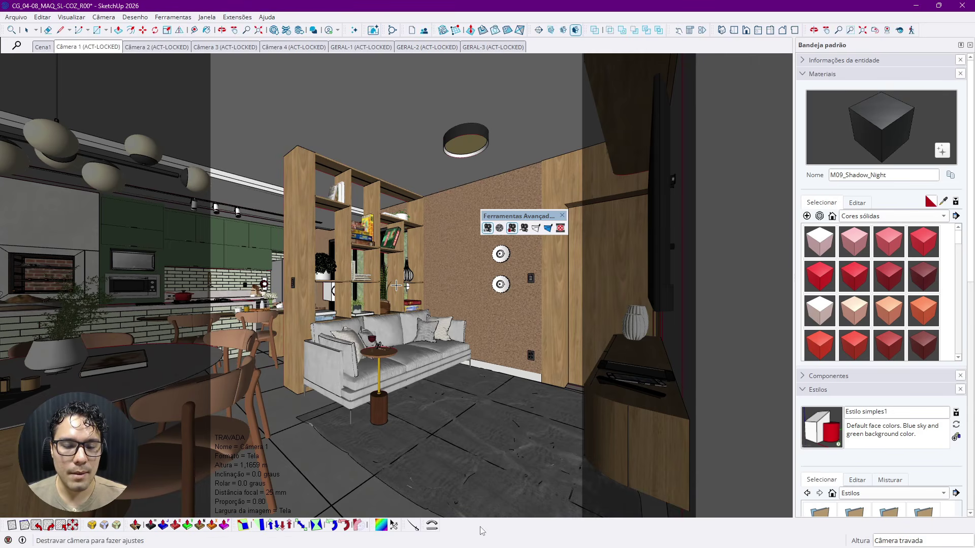
mouse_move(495, 547)
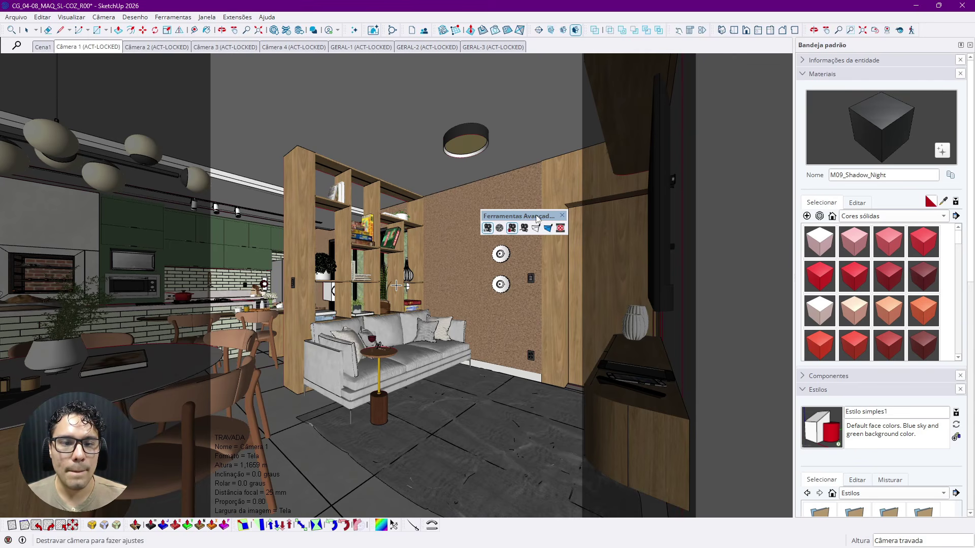
drag(536, 219, 457, 252)
Open the Extension Warehouse and search for the camera tools extension by its Portuguese name, beginning with "ferramentas da".
click(237, 16)
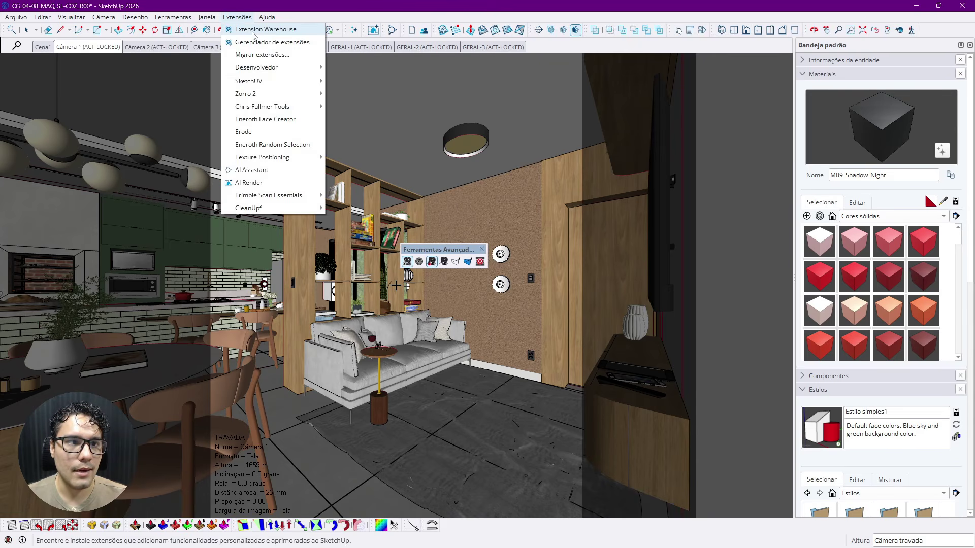
click(263, 29)
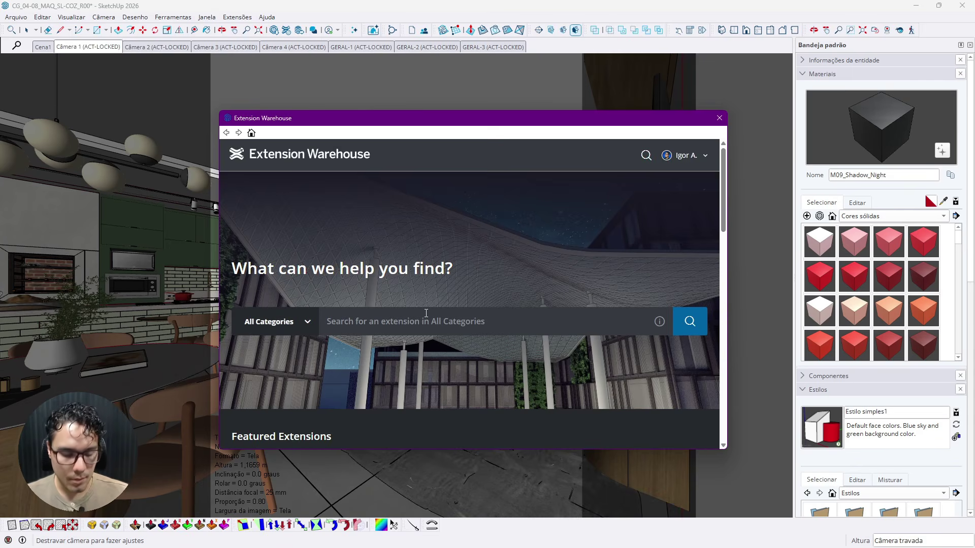
click(426, 313)
text(ferramentas da)
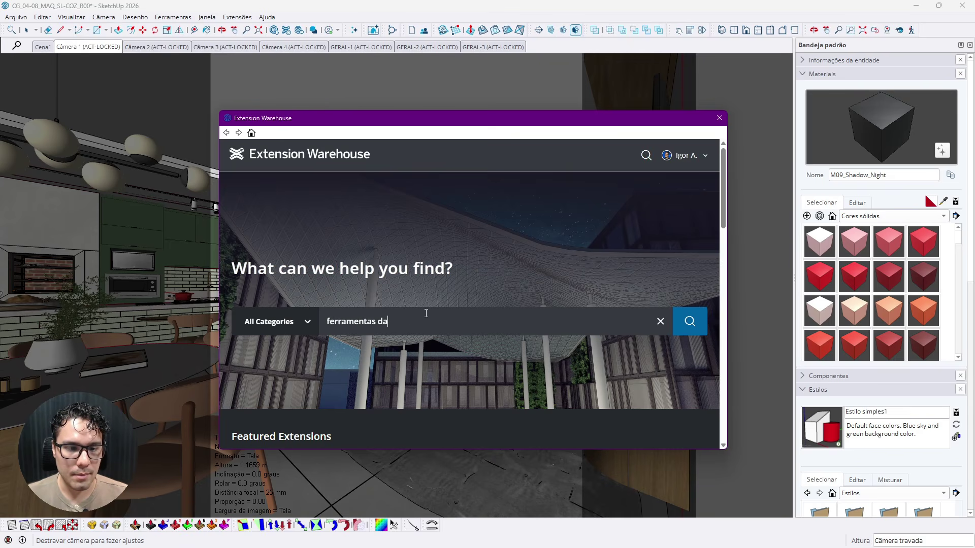
key(Return)
scroll(584, 300, down, 3)
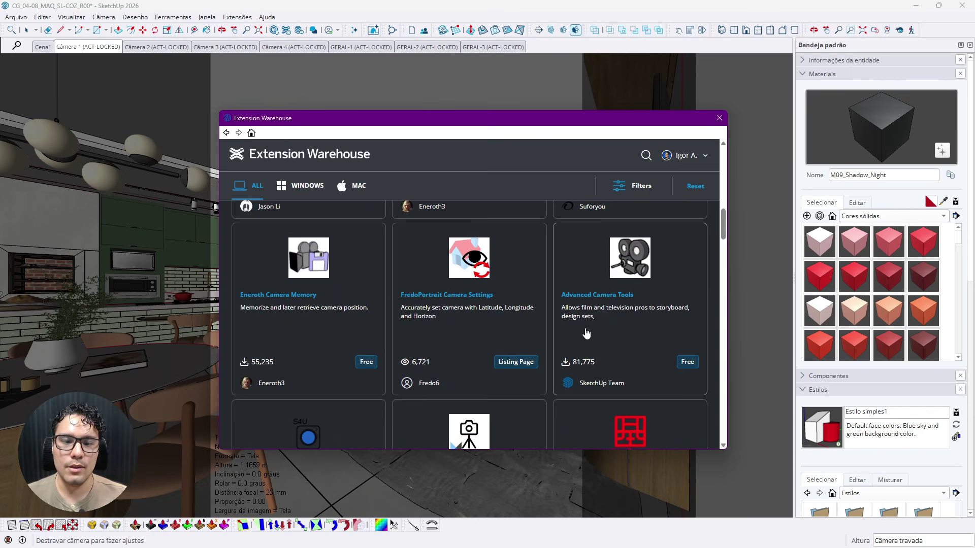
Review the Advanced Camera Tools page, including its description, compatibility and price, and close the Extension Warehouse.
click(676, 358)
scroll(469, 281, up, 10)
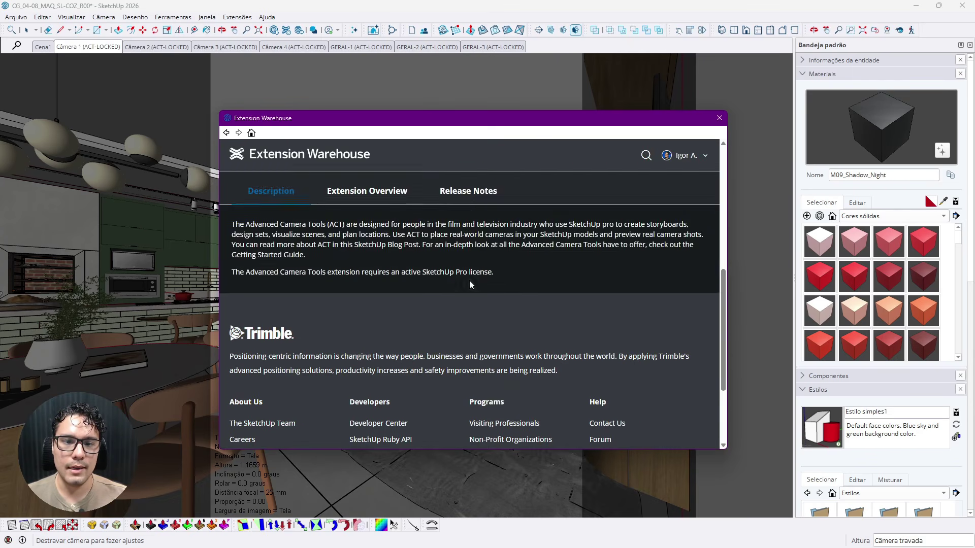
scroll(547, 274, down, 2)
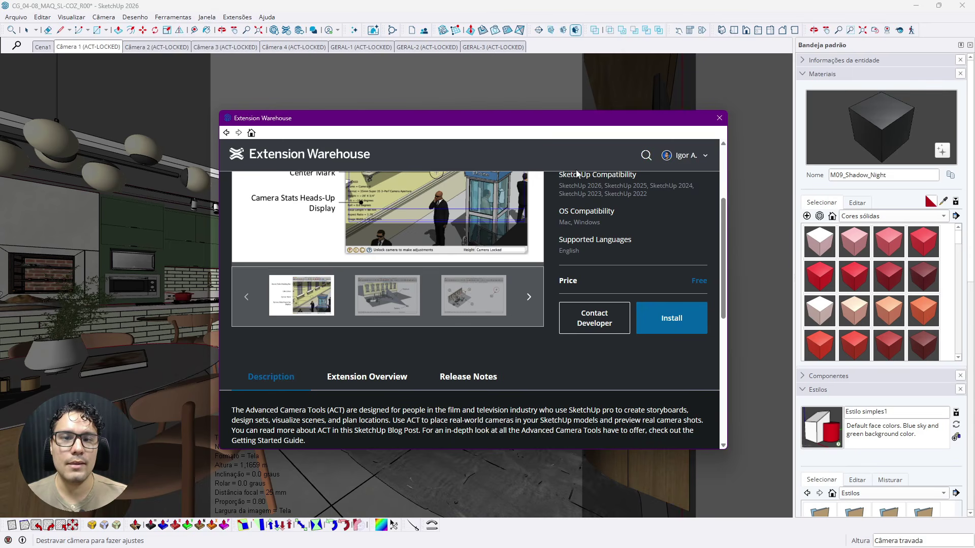
scroll(563, 235, up, 3)
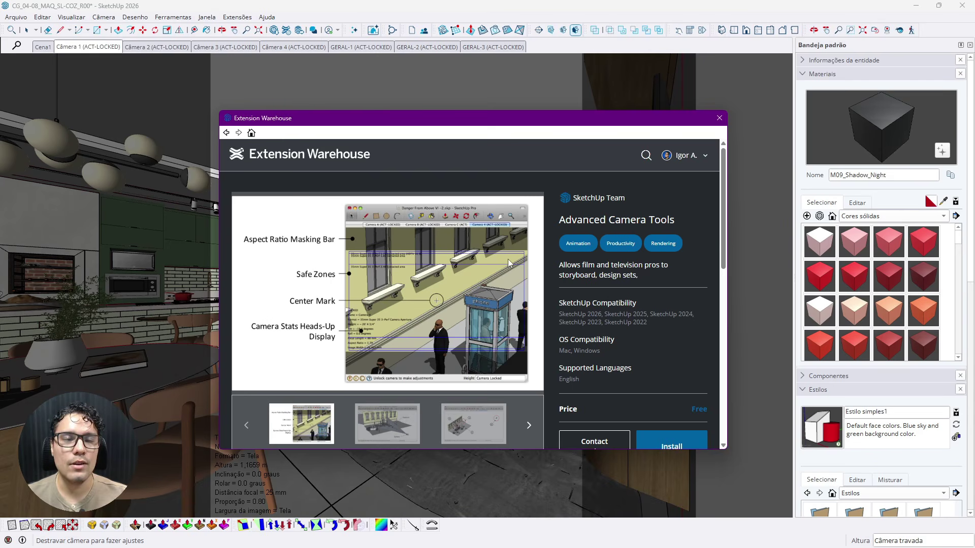
click(718, 118)
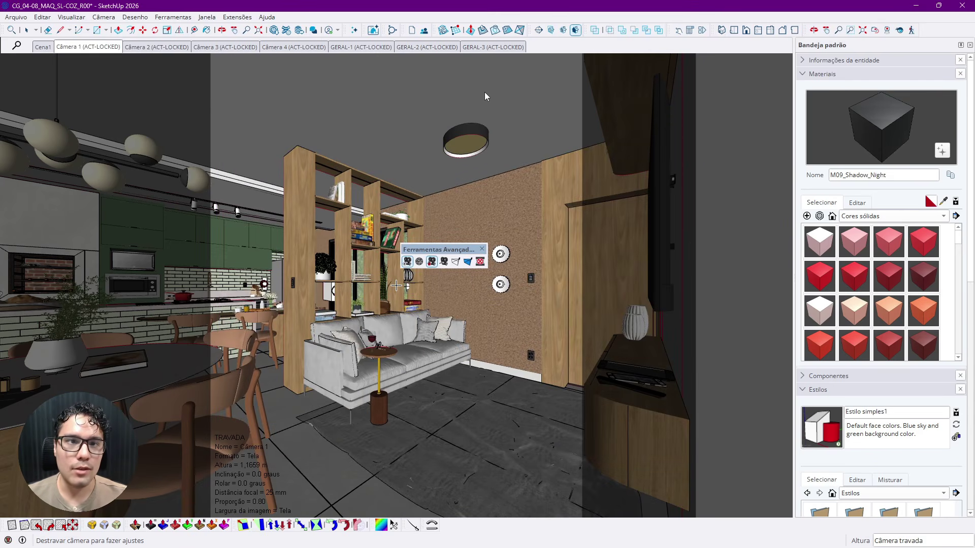
mouse_move(452, 254)
mouse_down()
mouse_move(452, 234)
mouse_move(460, 261)
mouse_up()
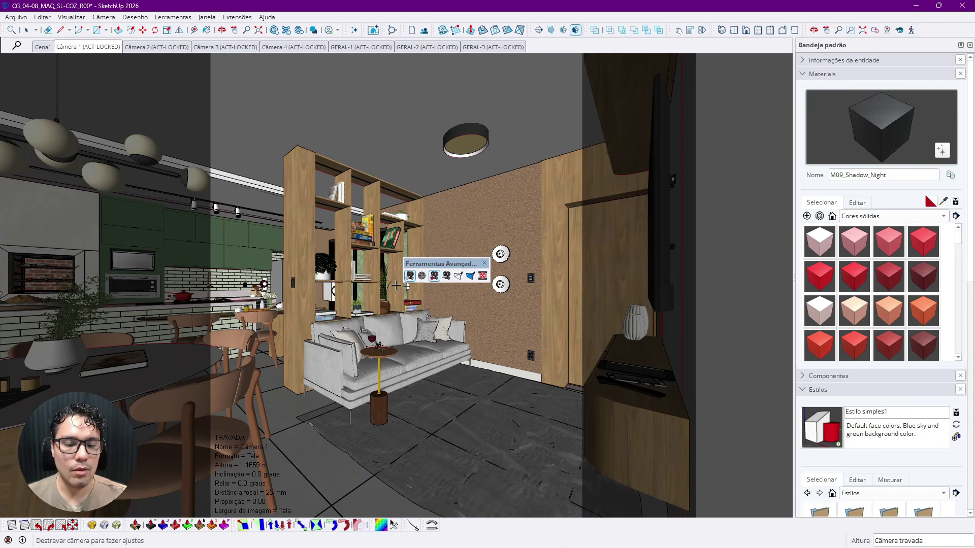
Switch to the Extension Warehouse in the browser, search for "camera tools" and open the Advanced Camera Tools page.
click(515, 533)
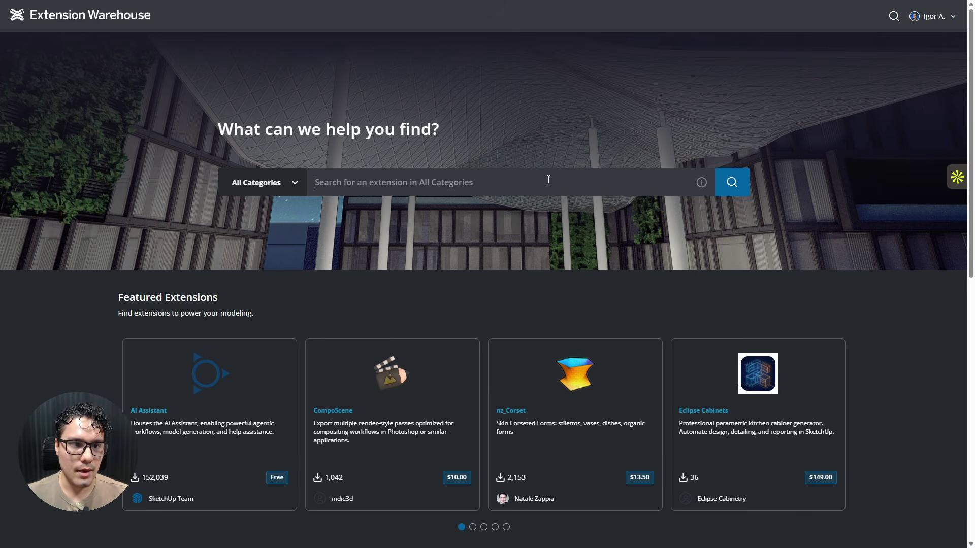
text(camera tools)
key(Return)
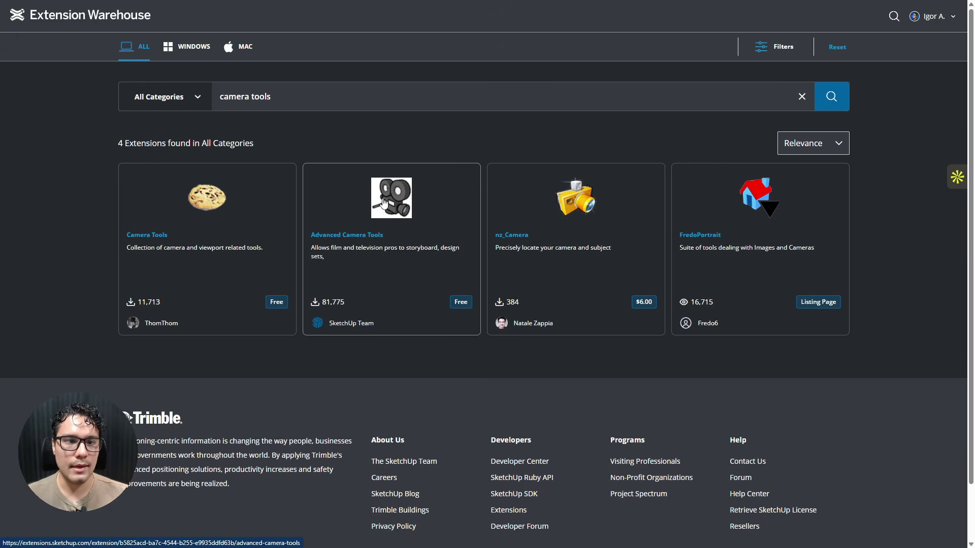
click(386, 202)
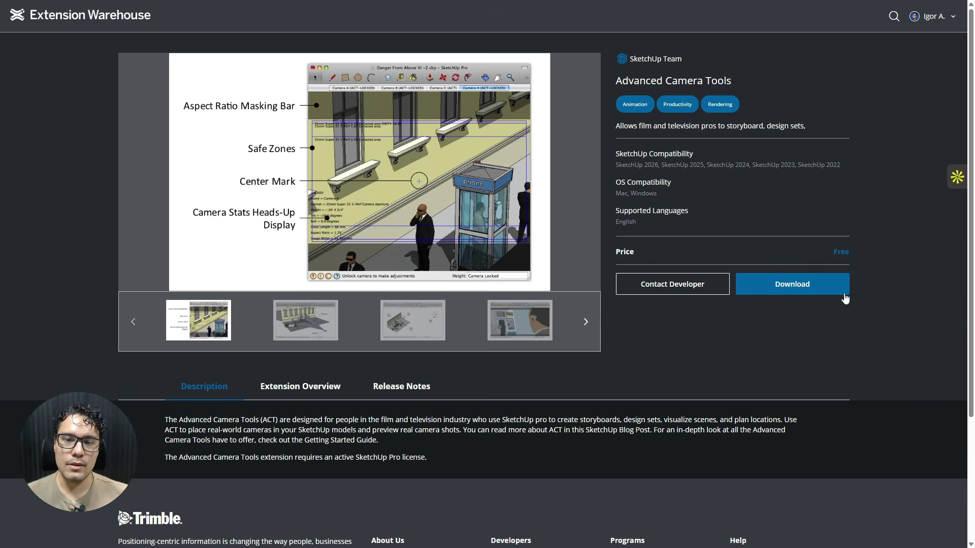
Download the extension as su_advancedcameratools-1.3.4.rbz into the Downloads folder.
click(801, 282)
click(798, 293)
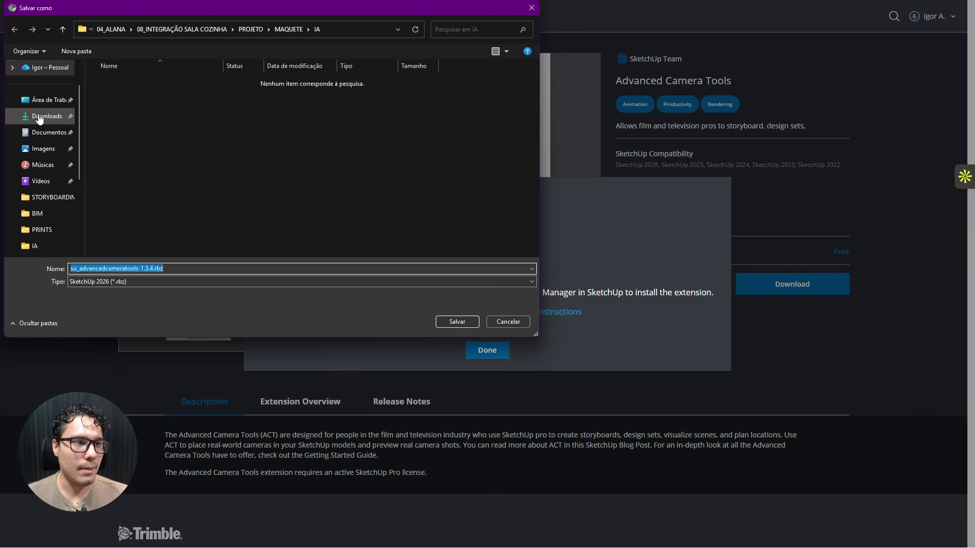
click(41, 117)
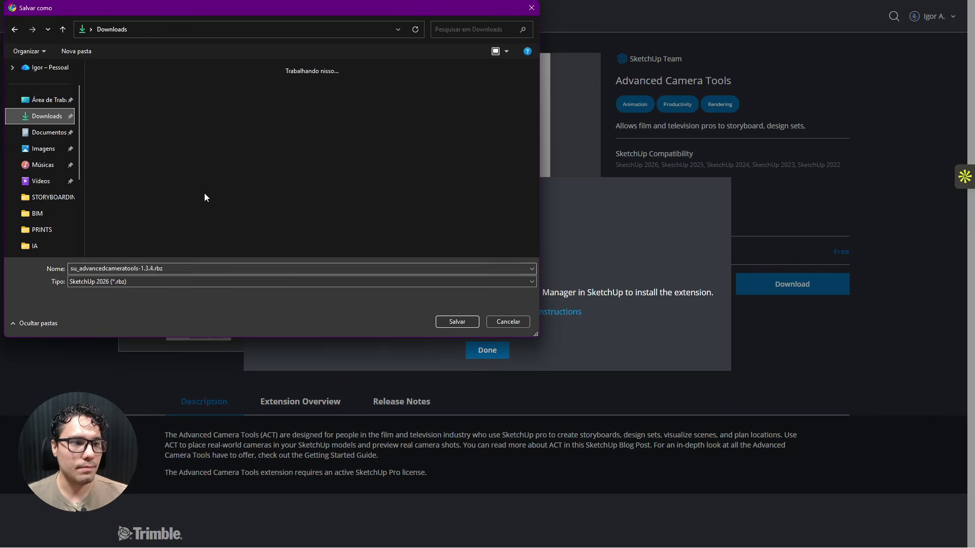
key(Return)
Return to SketchUp and dock the floating Advanced Camera Tools toolbar beneath the model view.
key(alt+Tab)
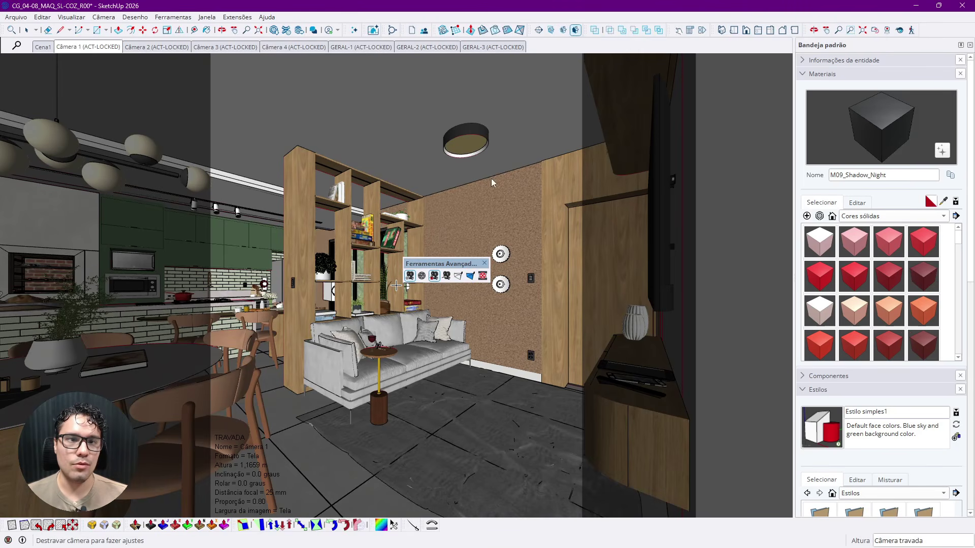
drag(460, 262, 491, 513)
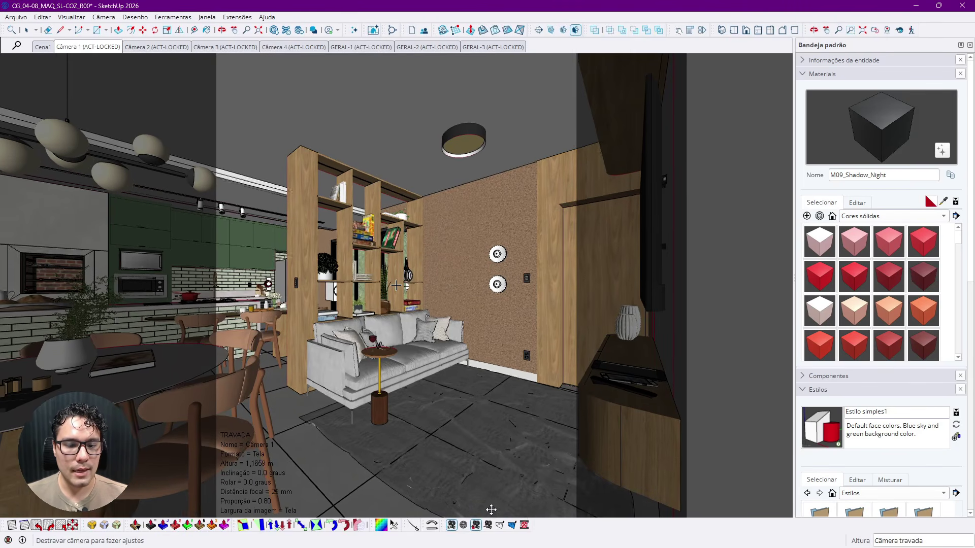
Try to install su_advancedcameratools-1.3.4.rbz from the Downloads folder through the Extension Manager.
click(230, 18)
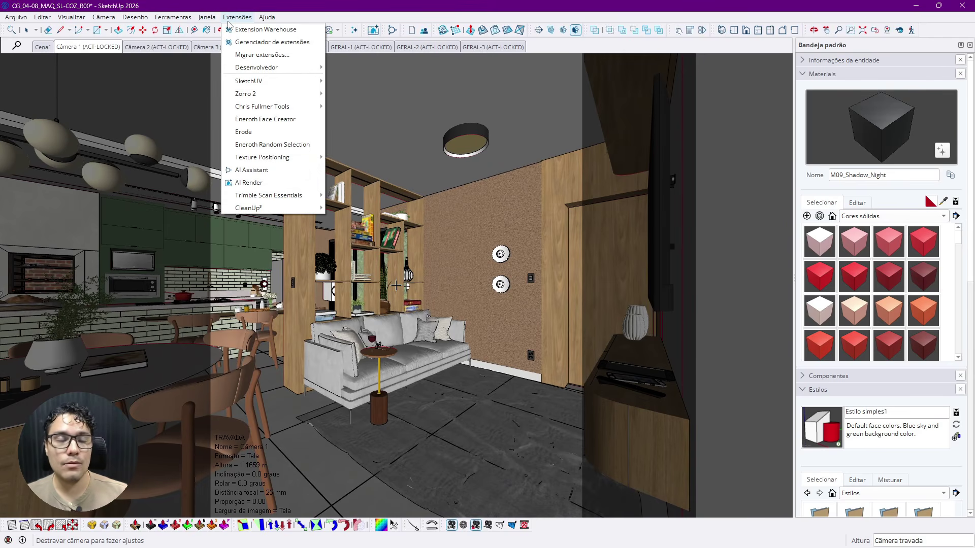
mouse_move(211, 20)
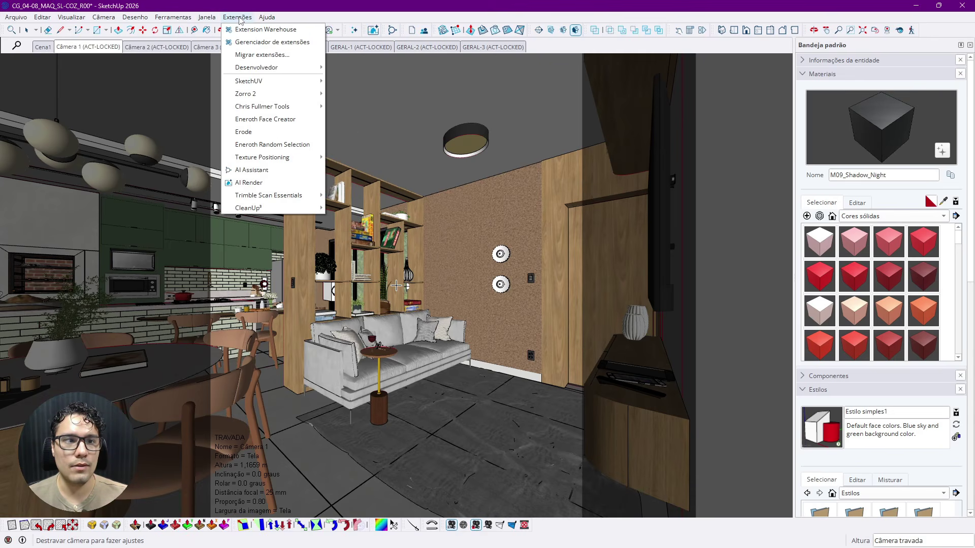
click(267, 43)
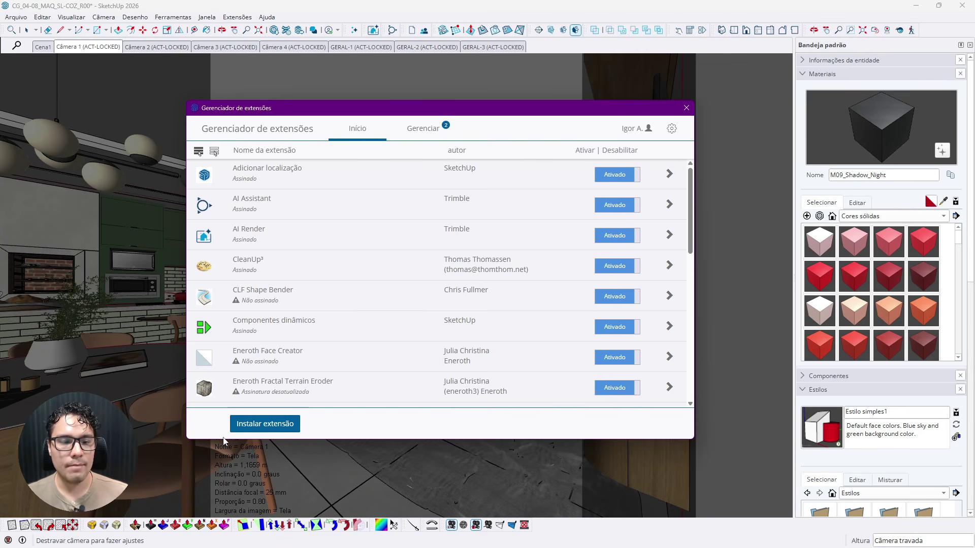
click(271, 429)
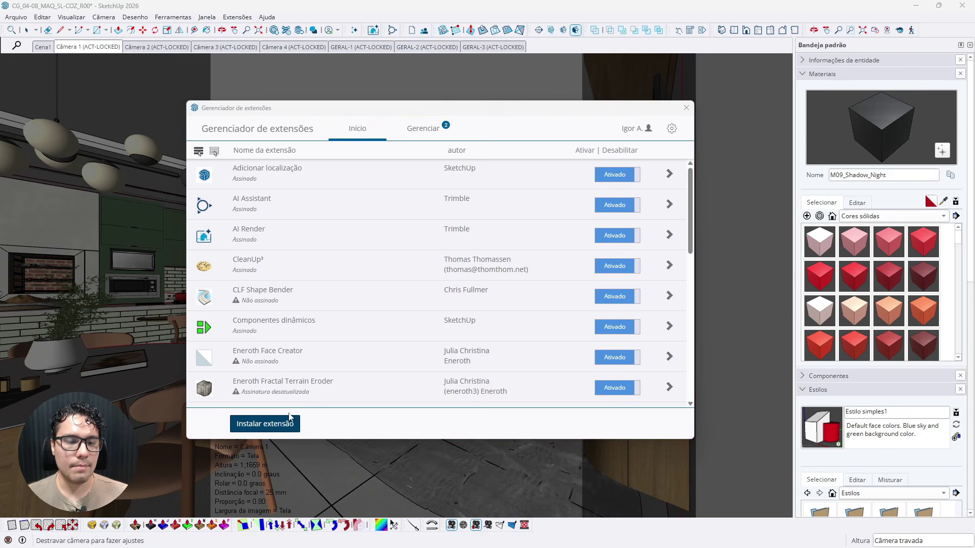
click(282, 250)
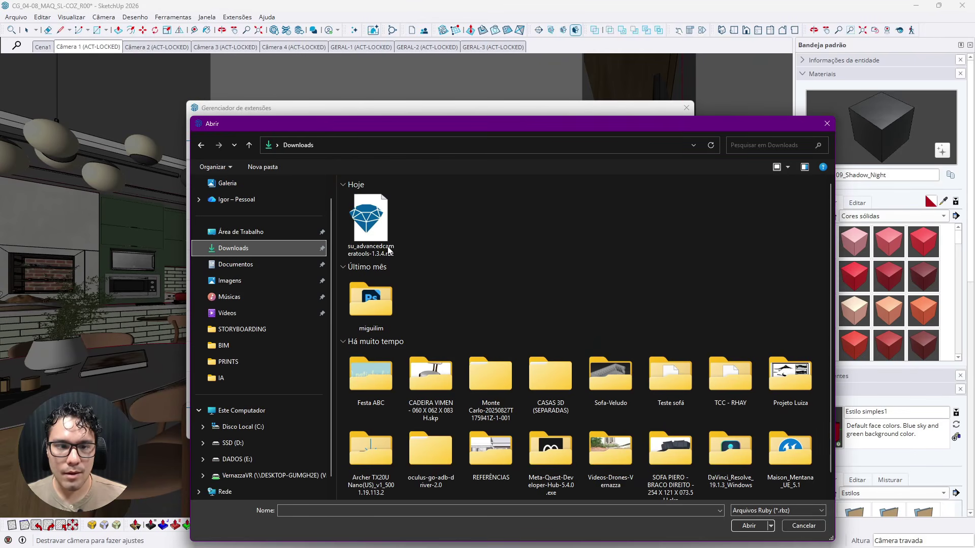
click(432, 229)
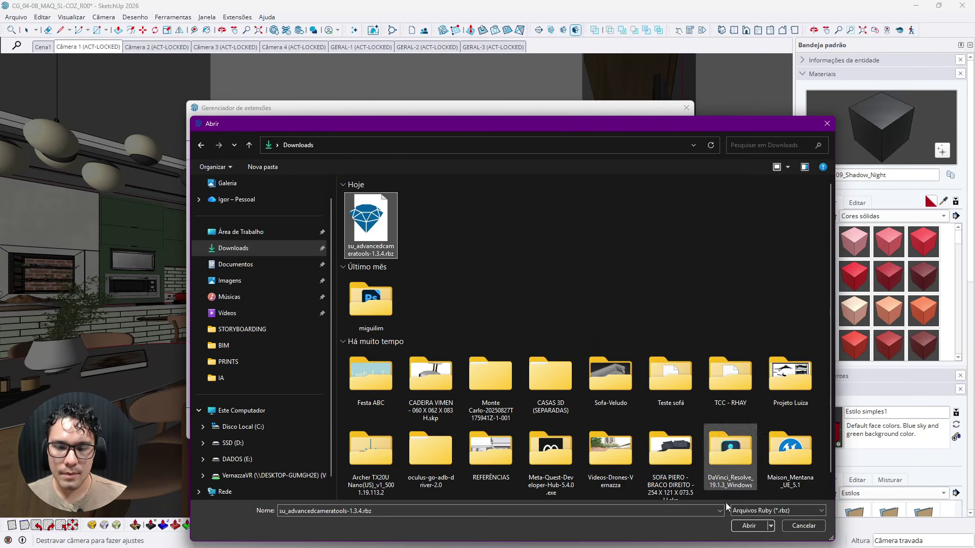
click(803, 526)
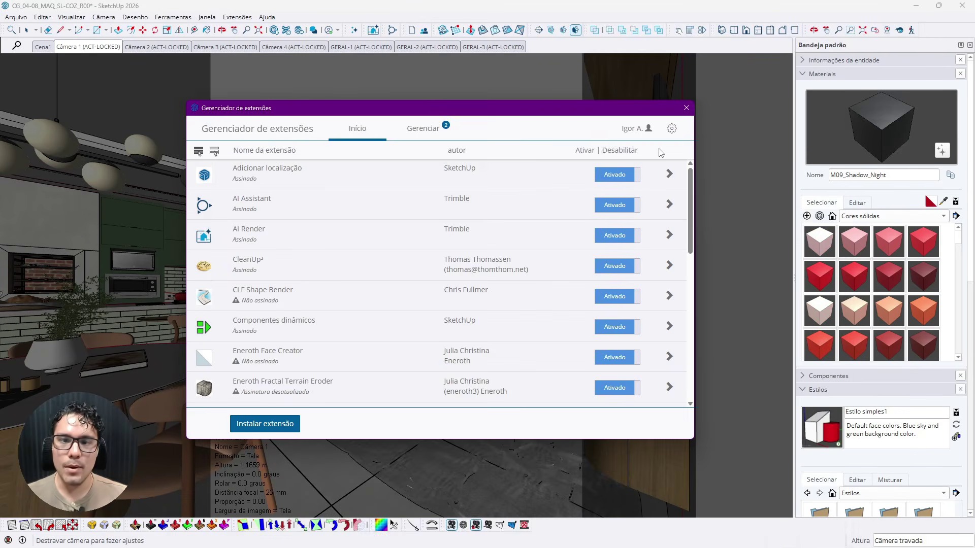
click(686, 108)
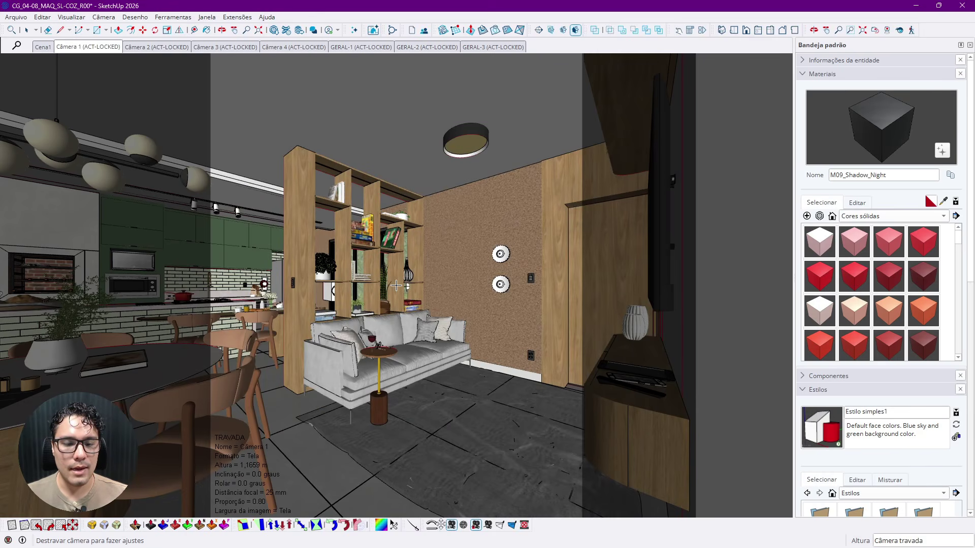
Undock the Advanced Camera Tools toolbar again and float it above the round ceiling light in the model view.
drag(446, 525, 401, 113)
drag(455, 96, 462, 96)
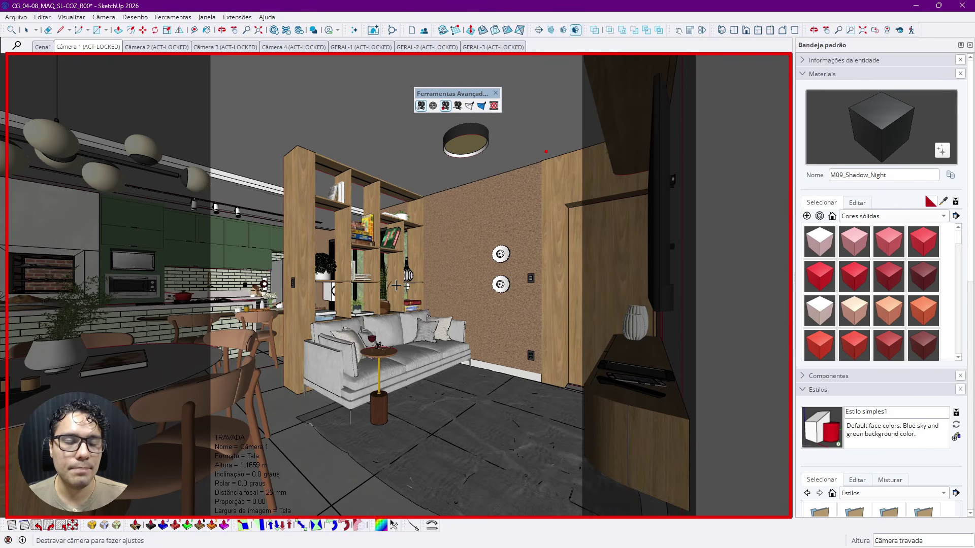
key(Escape)
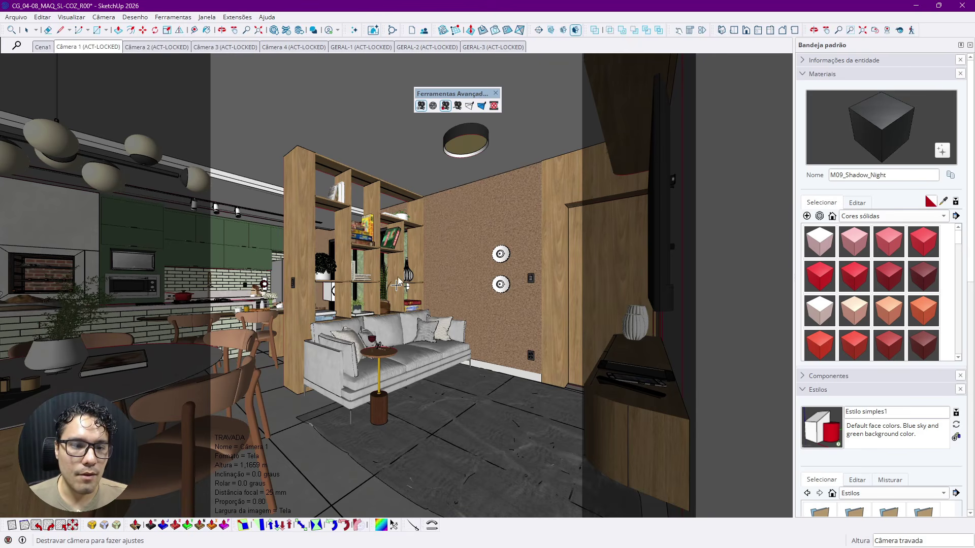
Leave the locked camera view and frame the dining table, kitchen and sofa frontally with a field of view of about 71.5 degrees.
middle_drag(454, 275, 388, 308)
key(space)
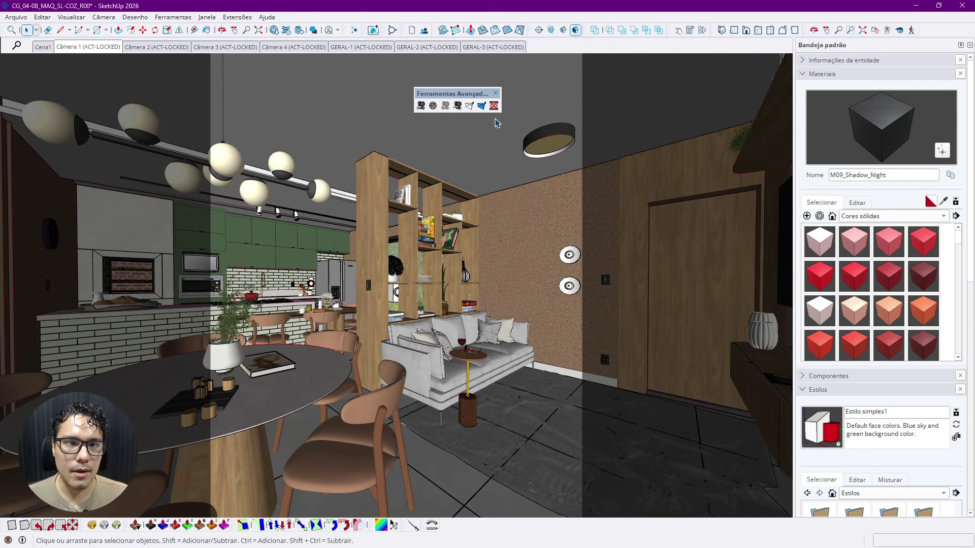
scroll(393, 284, up, 2)
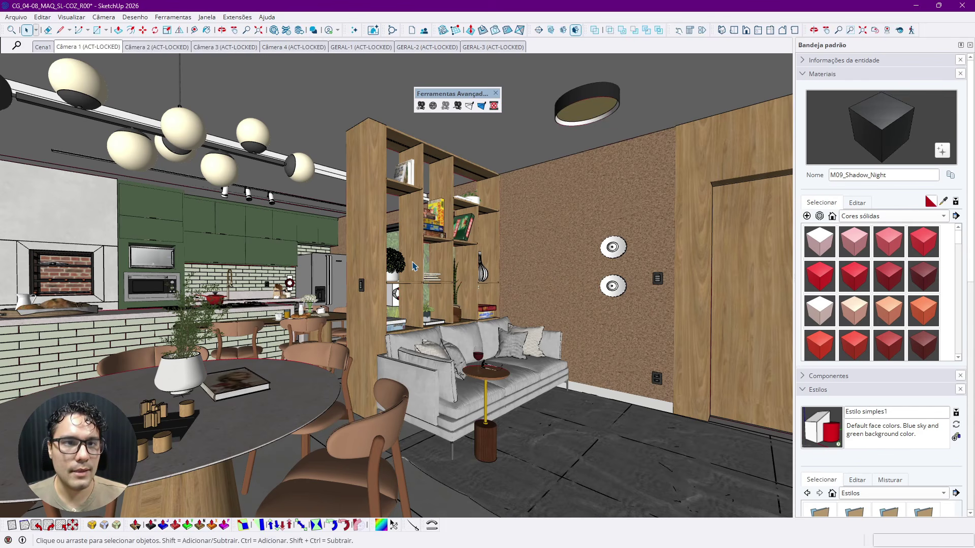
middle_drag(414, 266, 394, 244)
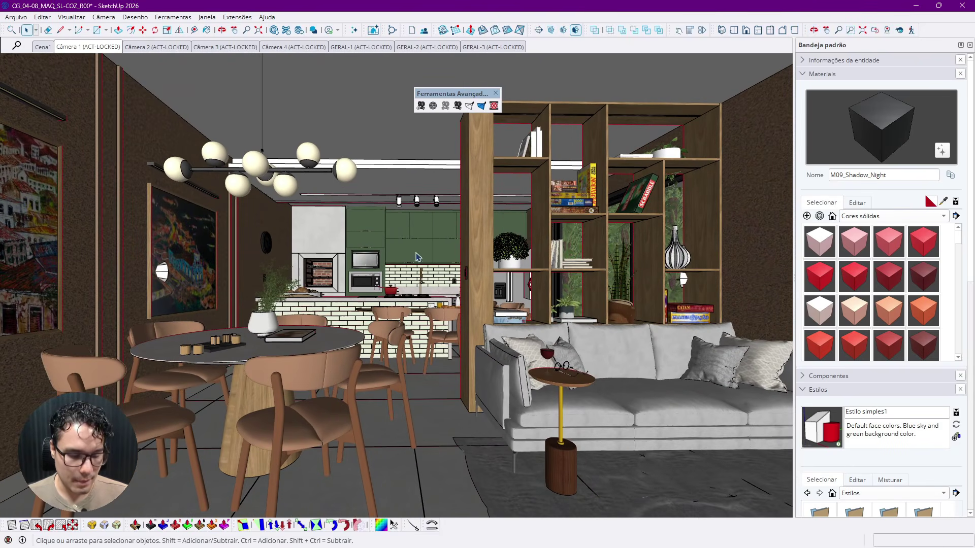
key(z)
drag(396, 267, 393, 231)
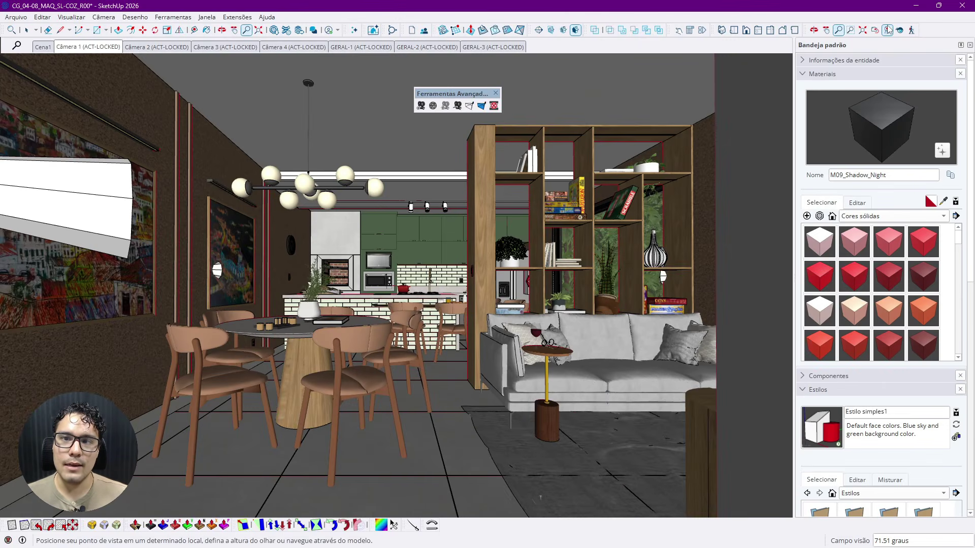
Place the camera on the floor facing the dining table, kitchen and sofa, with an eye height of 1.2 m.
click(887, 30)
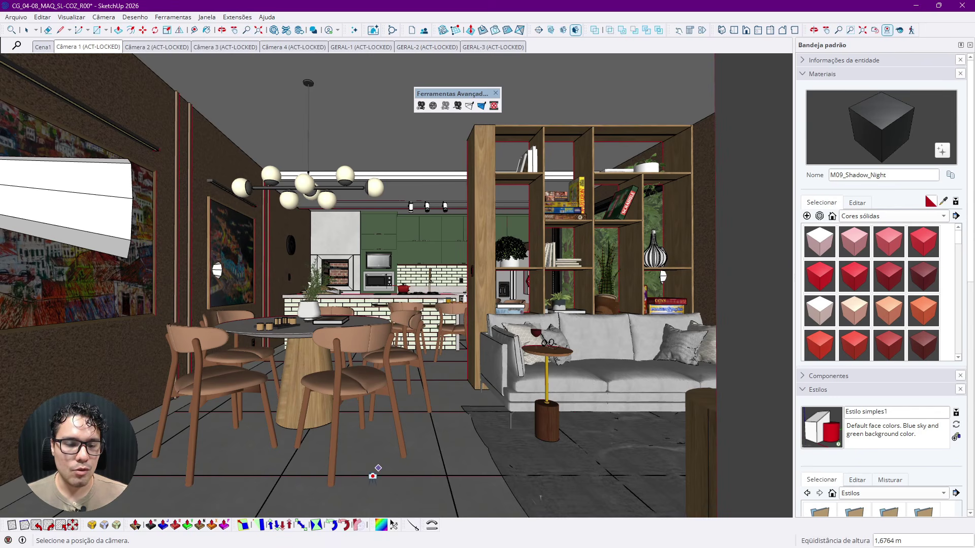
click(434, 239)
scroll(434, 239, down, 5)
middle_drag(434, 238, 437, 432)
click(435, 424)
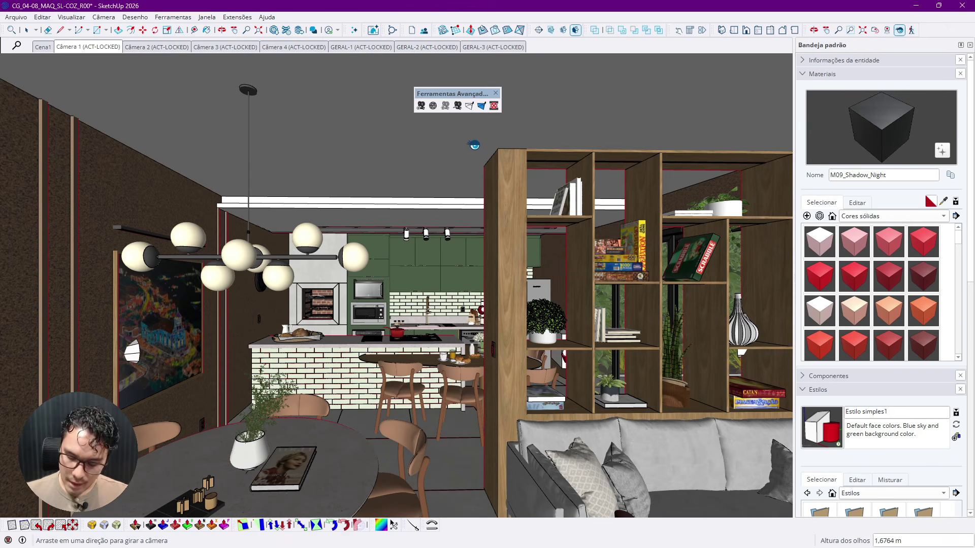
text(1,2)
key(Return)
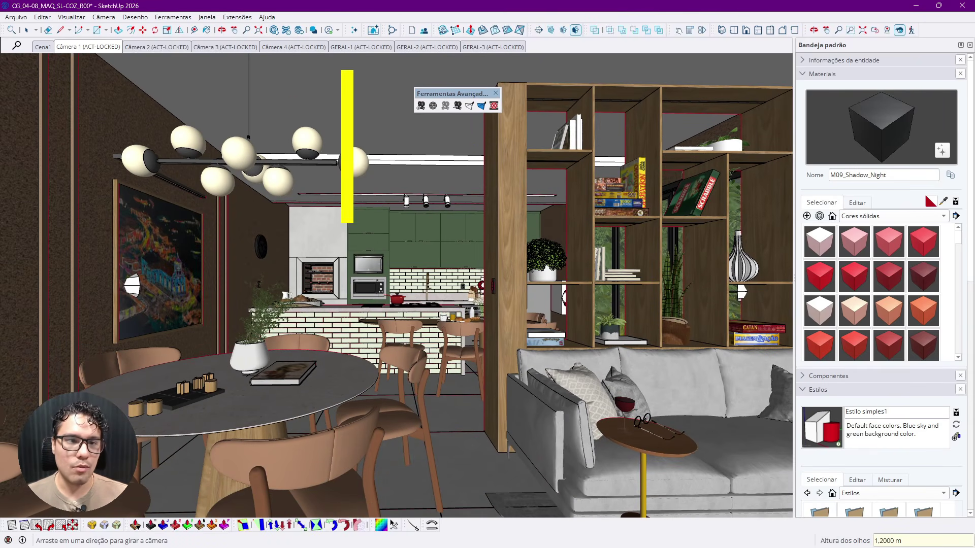
text(8)
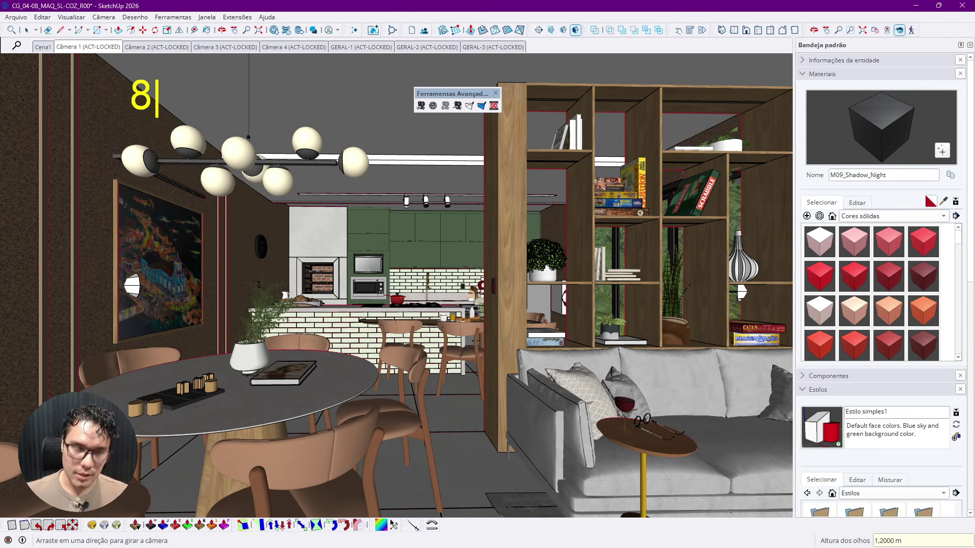
text(0 a 1,50)
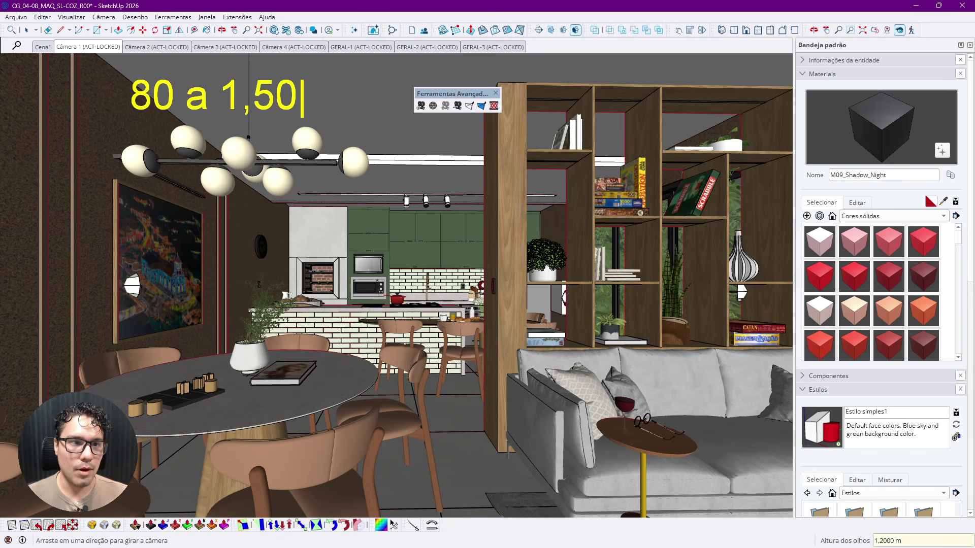
key(Escape)
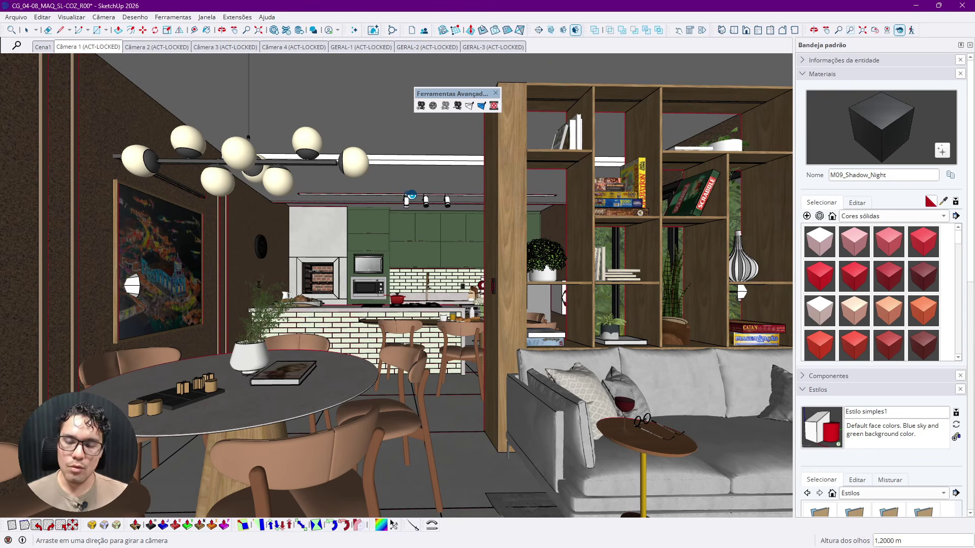
Try camera eye heights of 1, 0.8, 1.1, 0.2 and 1.5 m, and return to 1.2 m.
text(1)
key(Return)
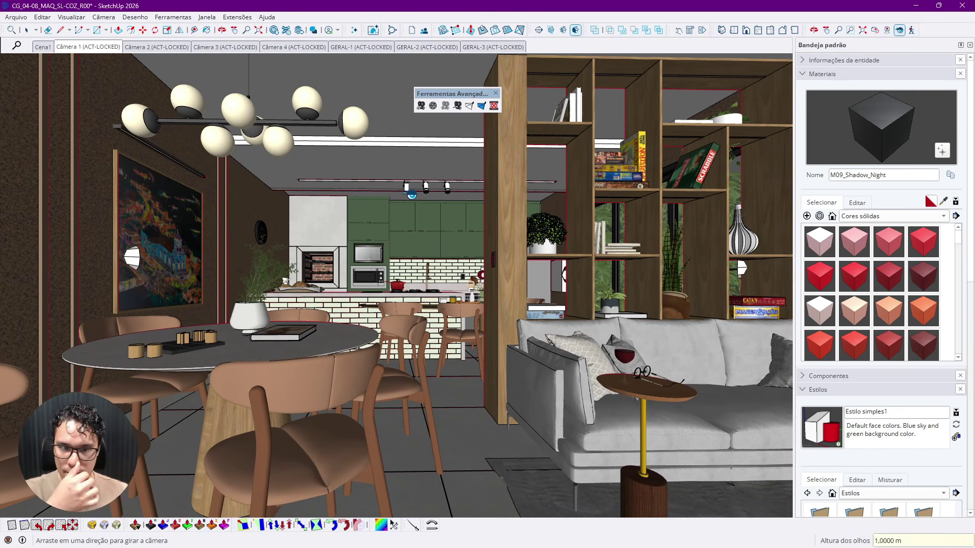
text(0,8)
key(Return)
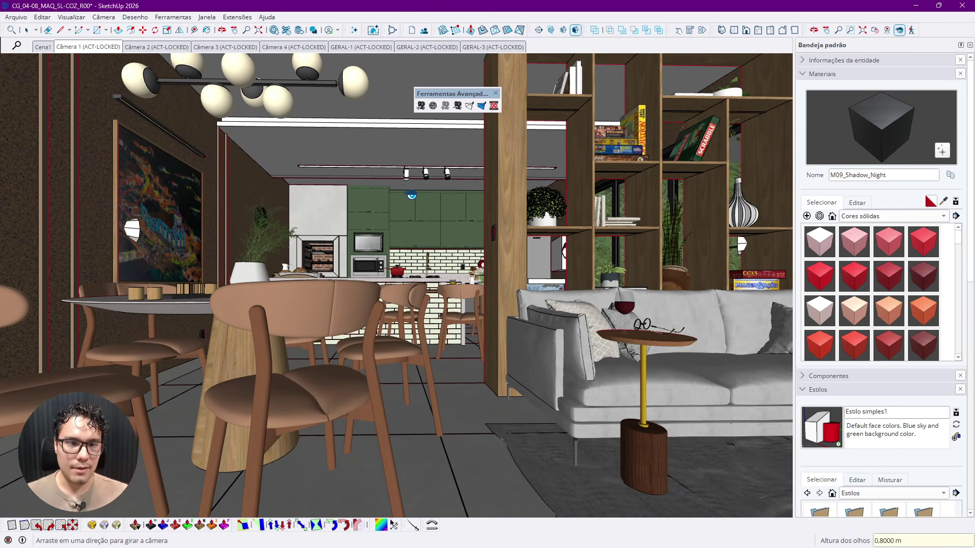
text(1)
key(Return)
text(1,1)
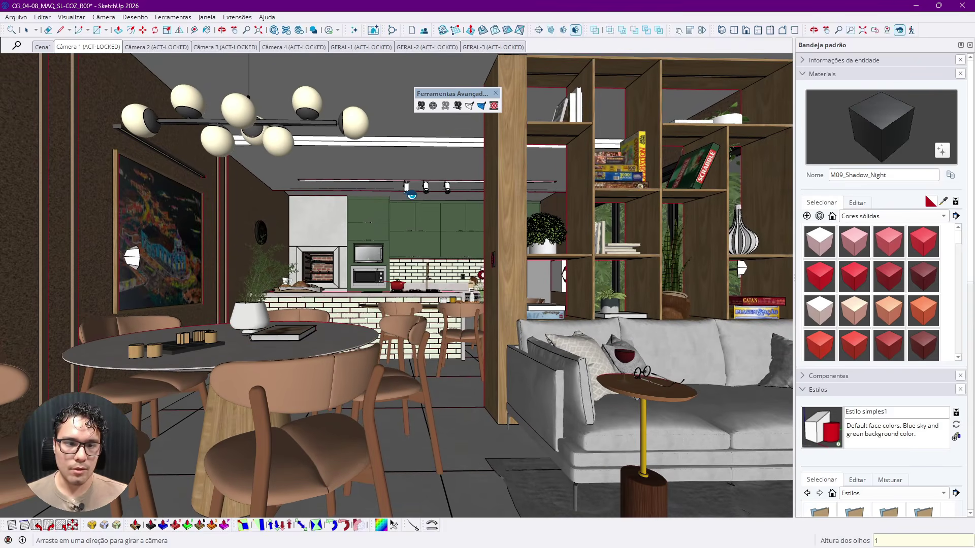
key(Return)
text(,2)
key(Return)
text(1,5)
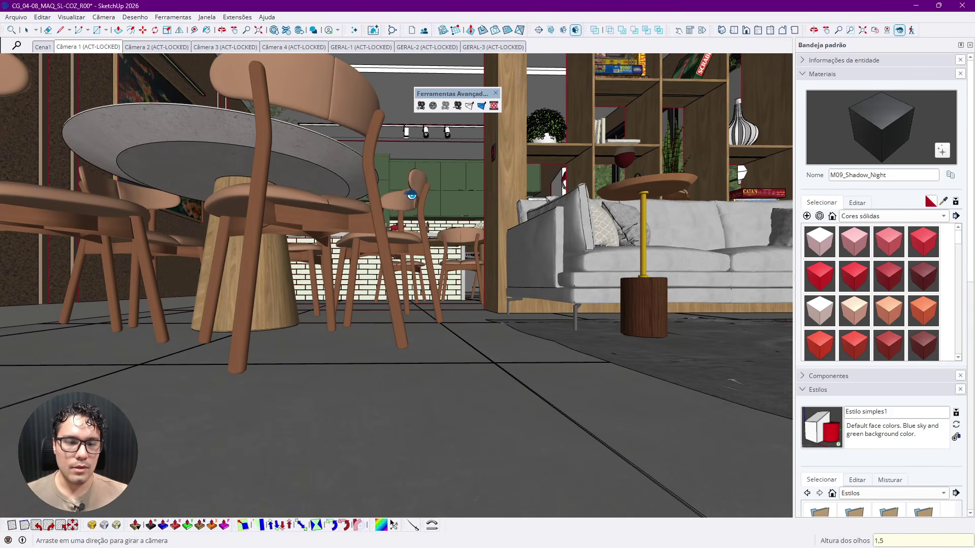
key(Return)
text(1,2)
key(Return)
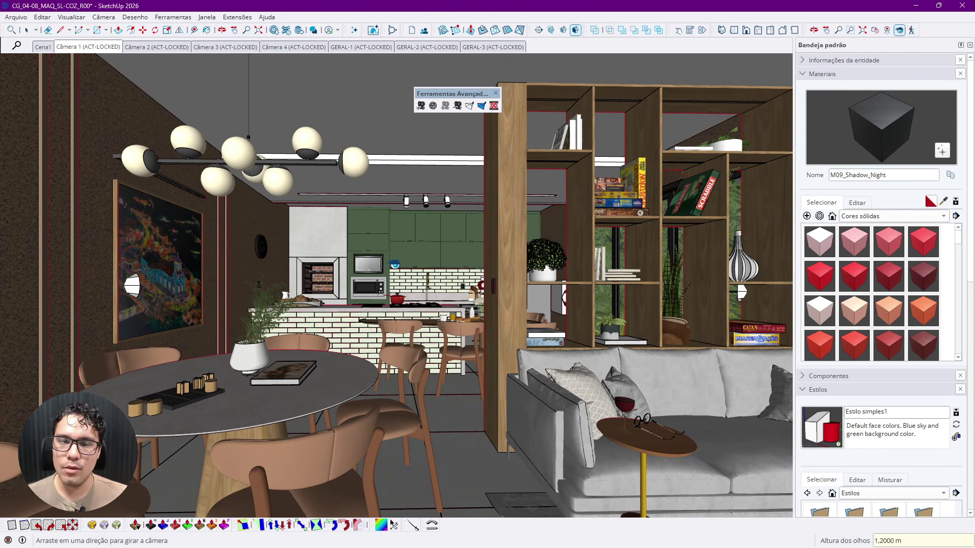
Move the camera back and turn it slightly so the dining table, kitchen and nearly the whole sofa are framed.
key(z)
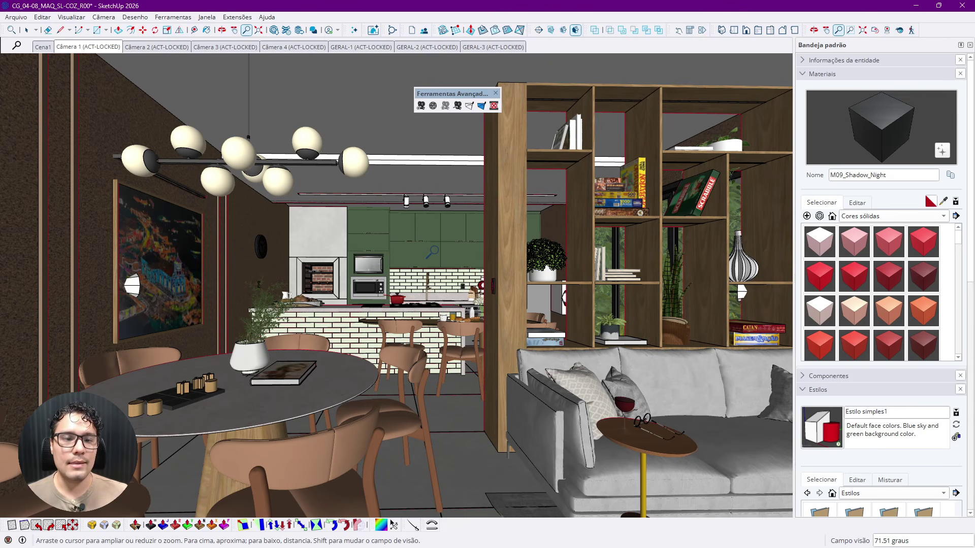
scroll(429, 264, down, 3)
mouse_move(432, 261)
mouse_down()
mouse_move(438, 299)
mouse_move(423, 263)
mouse_up()
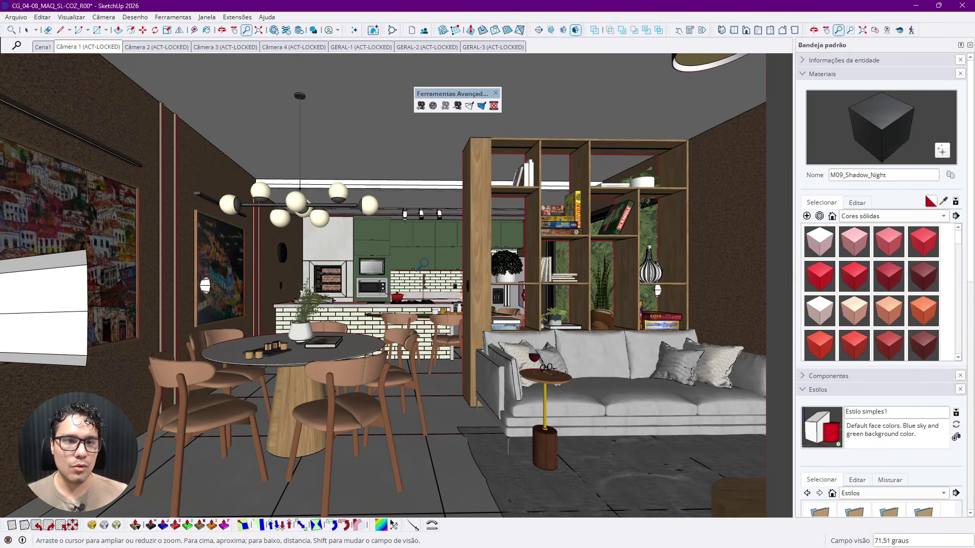
click(900, 30)
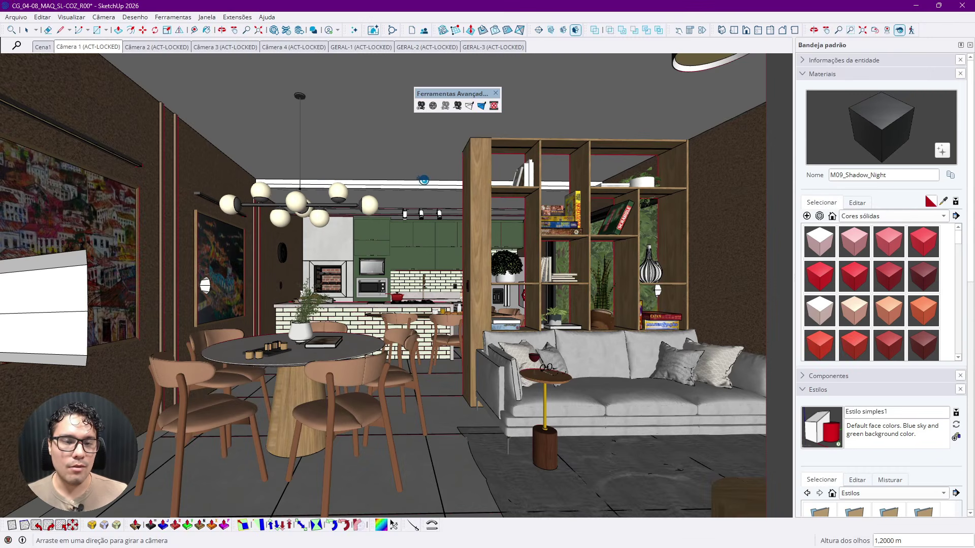
drag(428, 173, 418, 175)
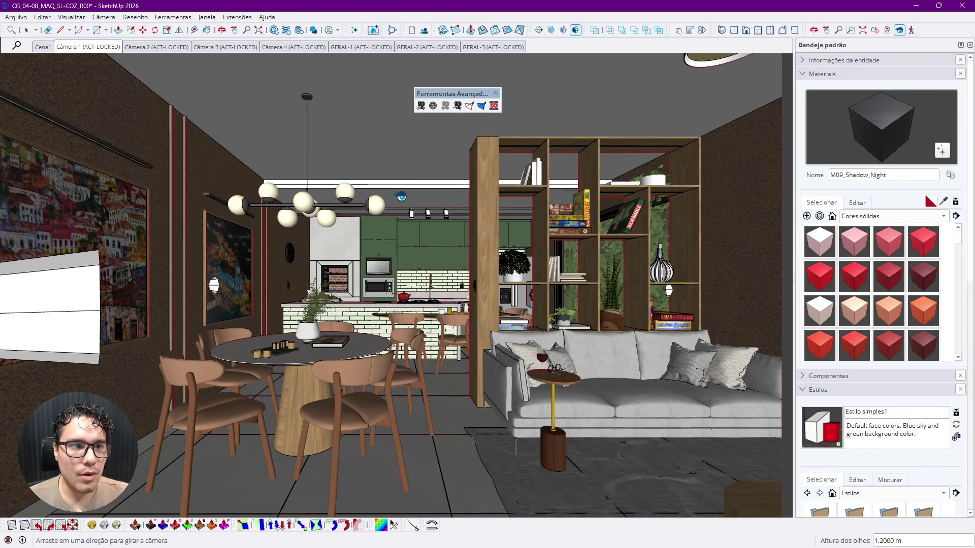
Switch the current view to two-point perspective.
click(104, 18)
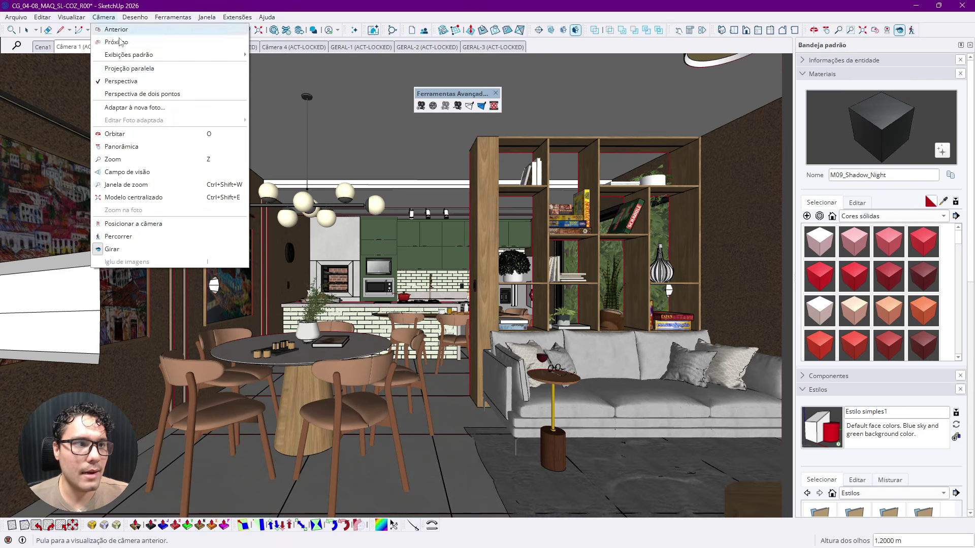
click(139, 96)
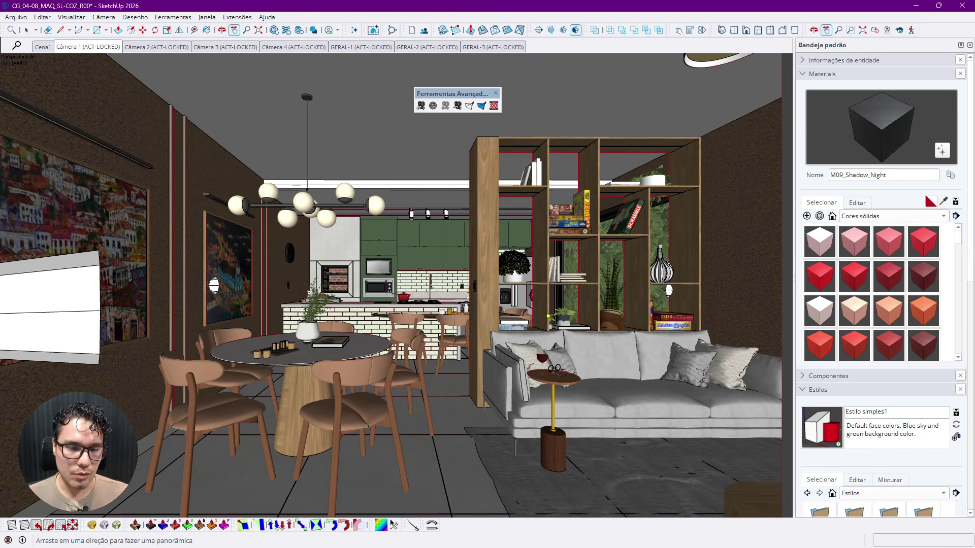
mouse_move(563, 516)
ctrl+mouse_down()
mouse_move(293, 176)
mouse_move(229, 51)
ctrl+mouse_up()
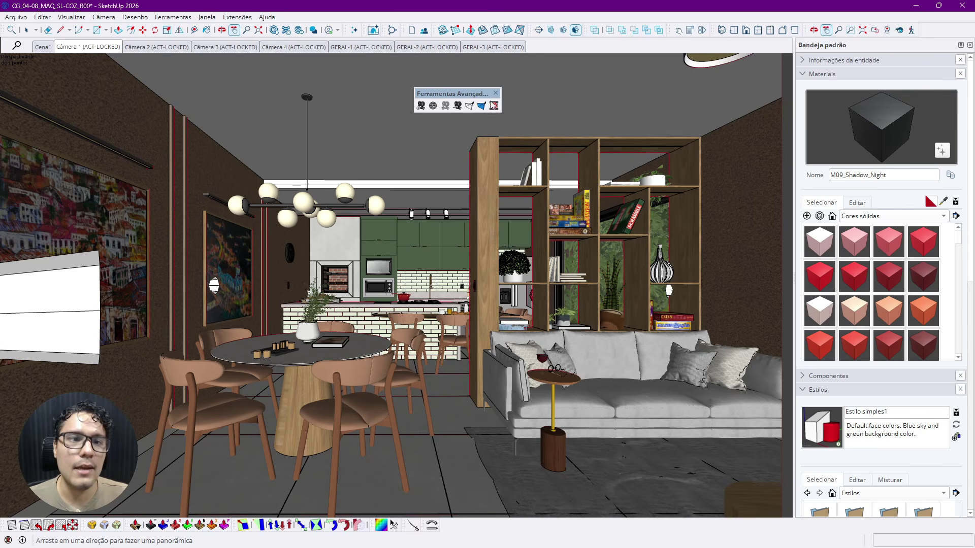
Create a physical camera from the current view and name it CAM-1_TUTORIAL.
drag(458, 96, 451, 96)
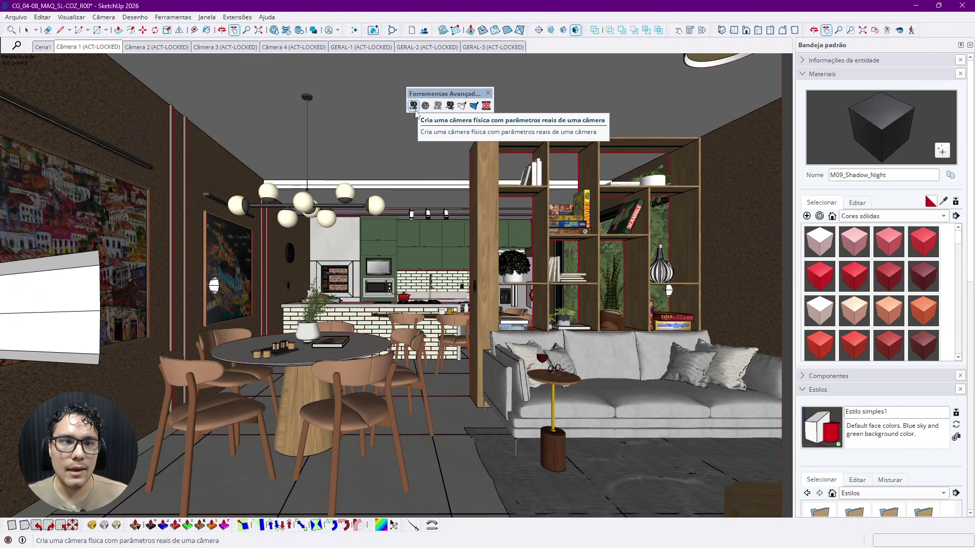
click(414, 107)
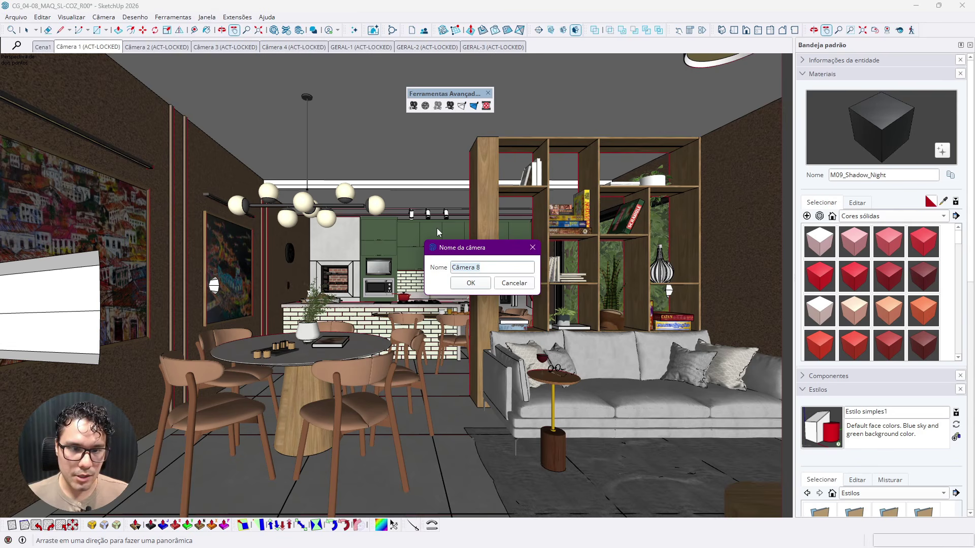
text(CAM-1_)
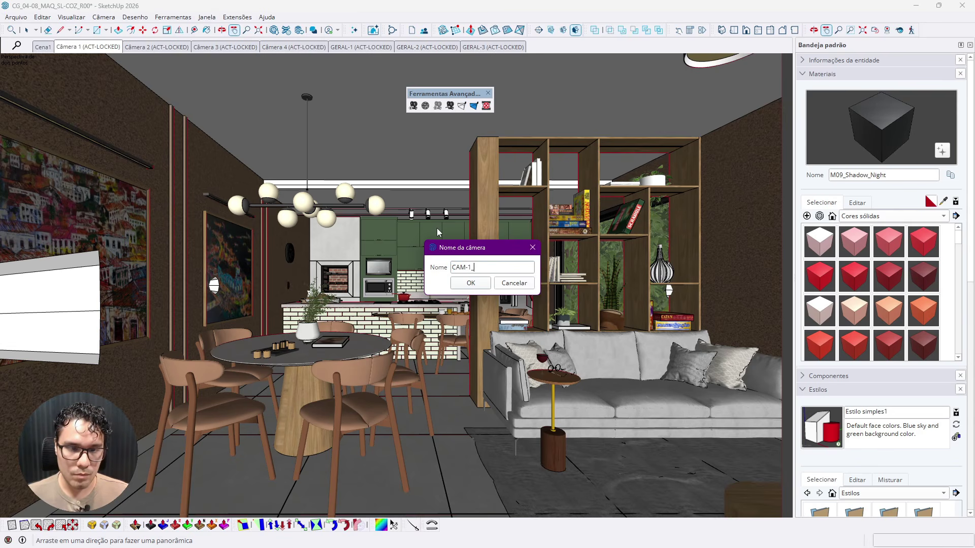
text(TUTORIAL)
key(Return)
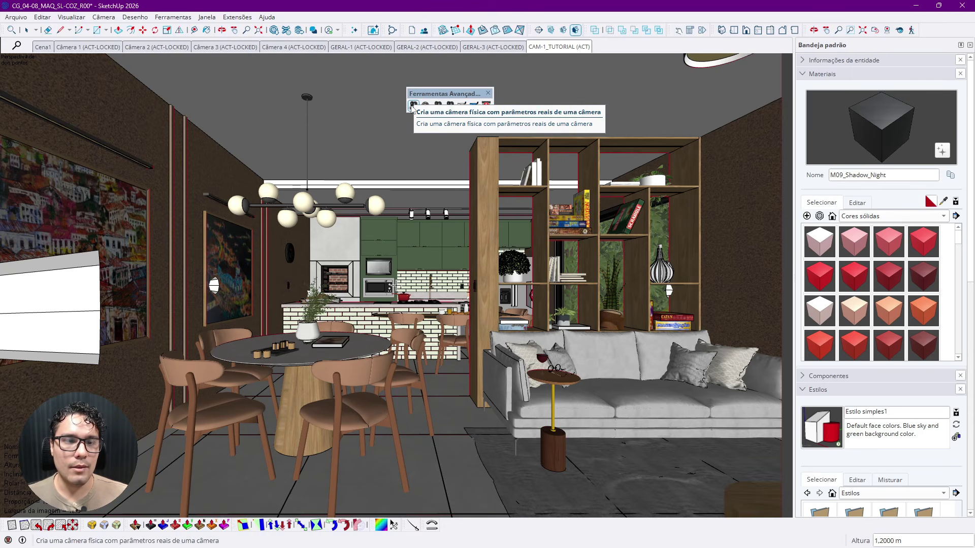
Look over the options available for the CAM-1_TUTORIAL camera and dismiss them.
click(413, 106)
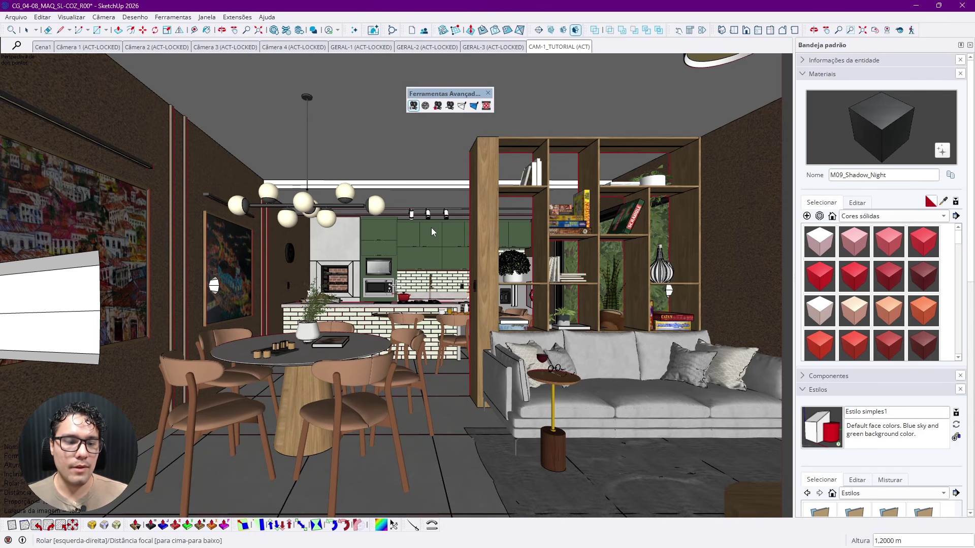
right_click(431, 227)
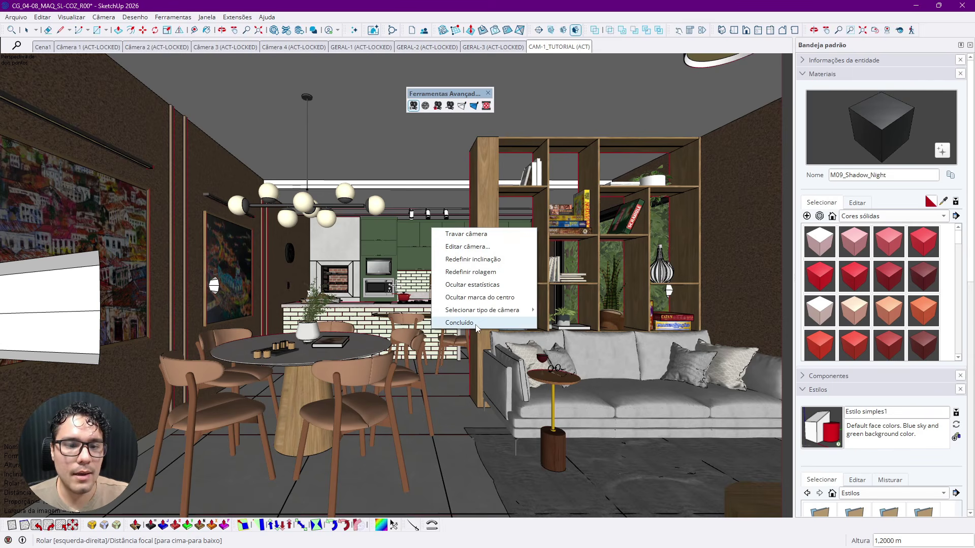
click(457, 196)
Try tilting the view upward and starting another physical camera, and return to the CAM-1_TUTORIAL scene.
click(899, 30)
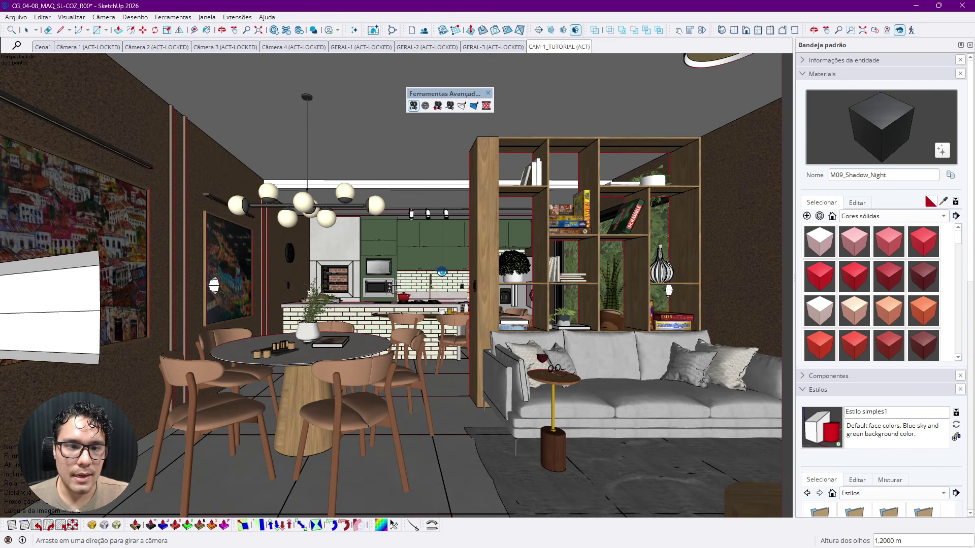
drag(429, 267, 428, 201)
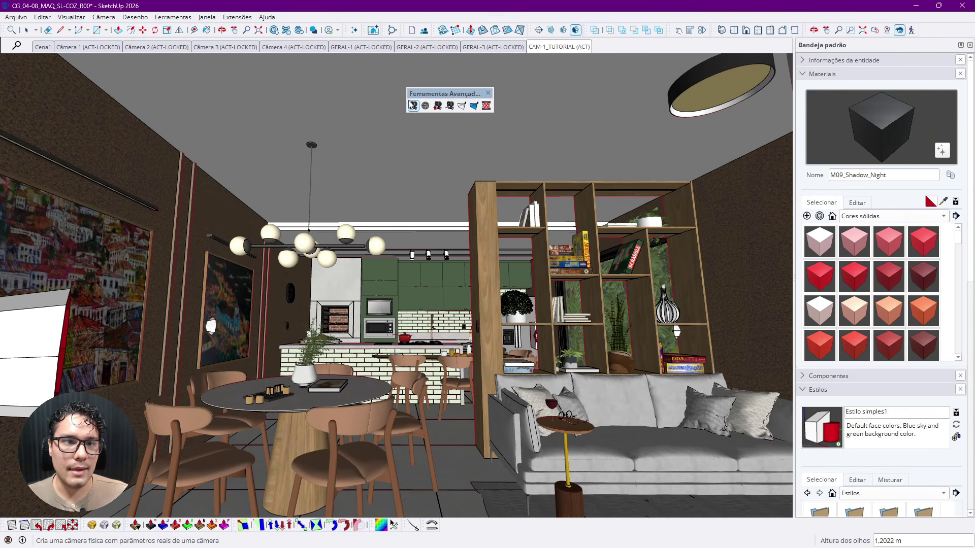
click(413, 106)
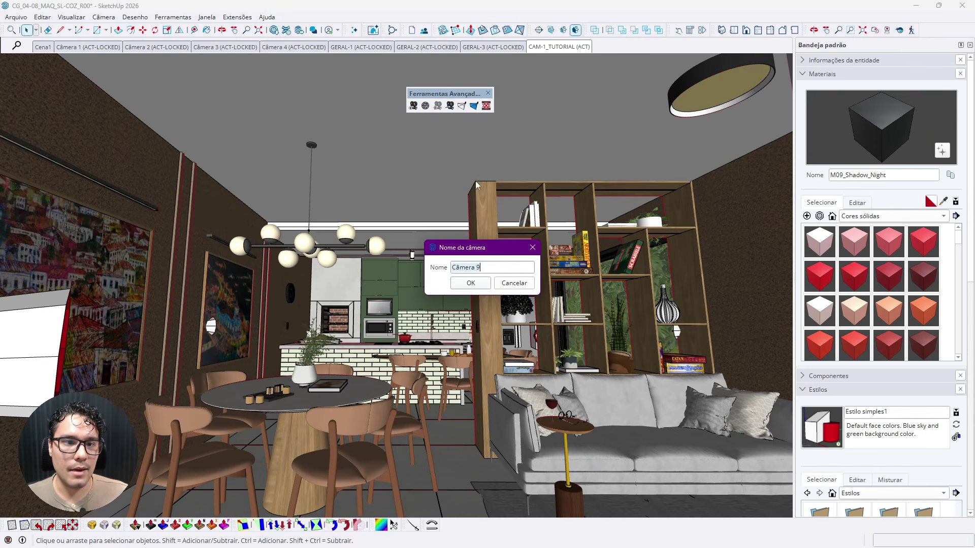
click(471, 283)
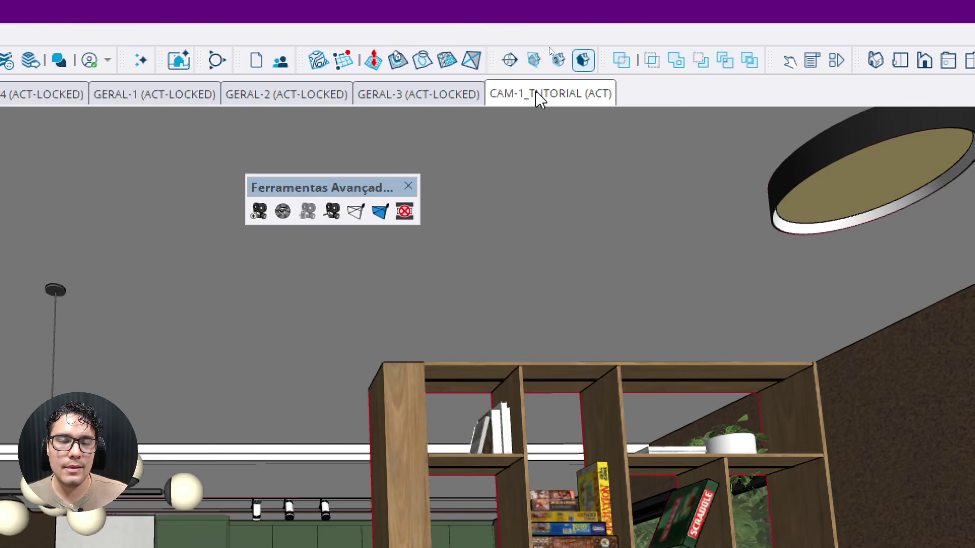
click(550, 93)
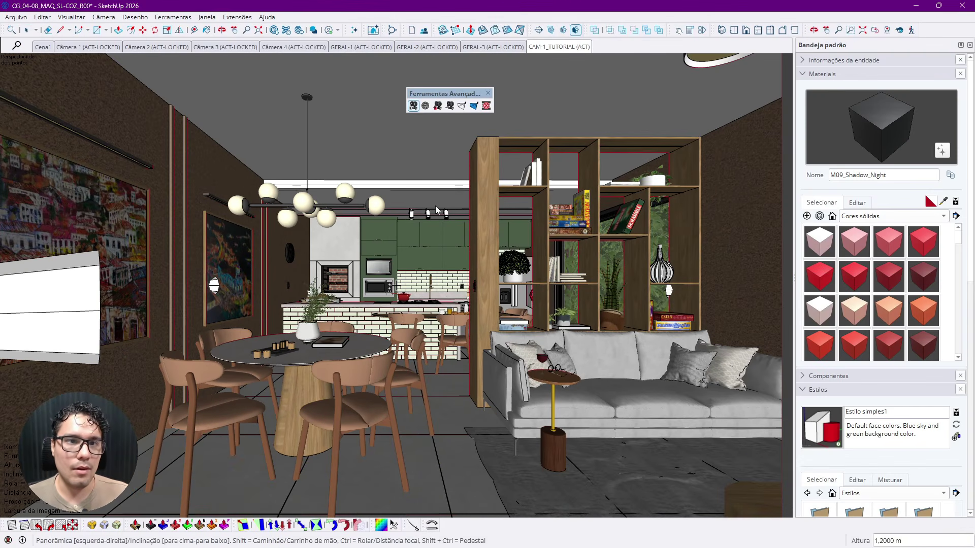
Reset the tilt of the CAM-1_TUTORIAL camera and look over its remaining options.
right_click(434, 153)
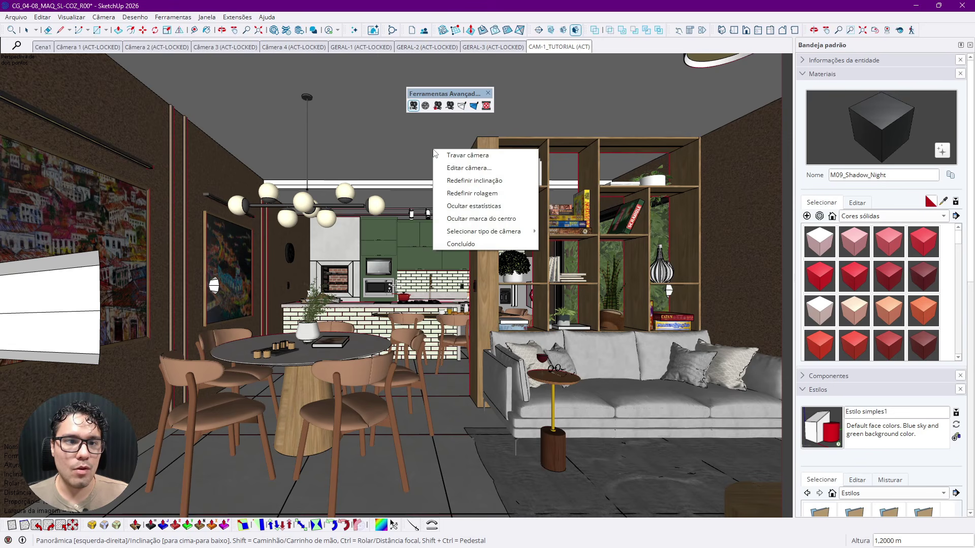
click(472, 181)
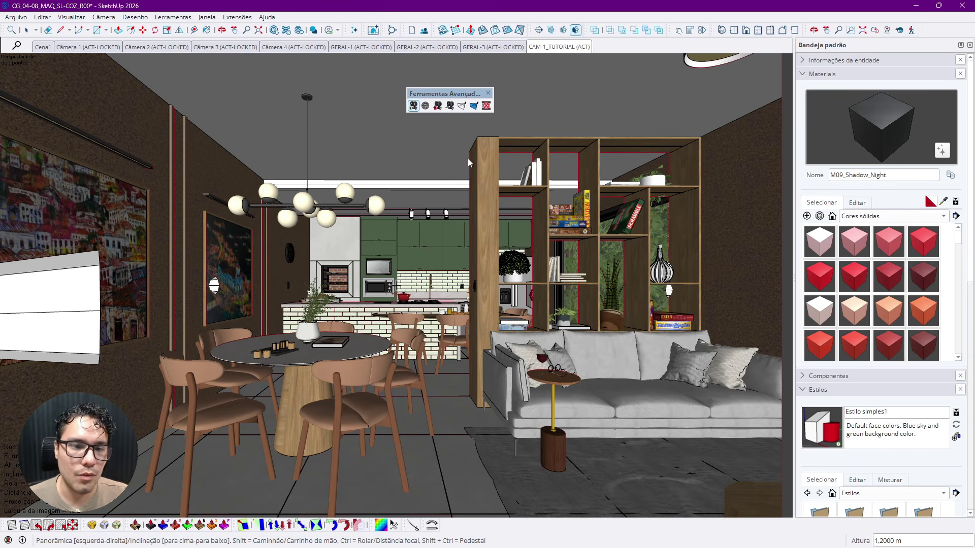
right_click(468, 158)
click(509, 216)
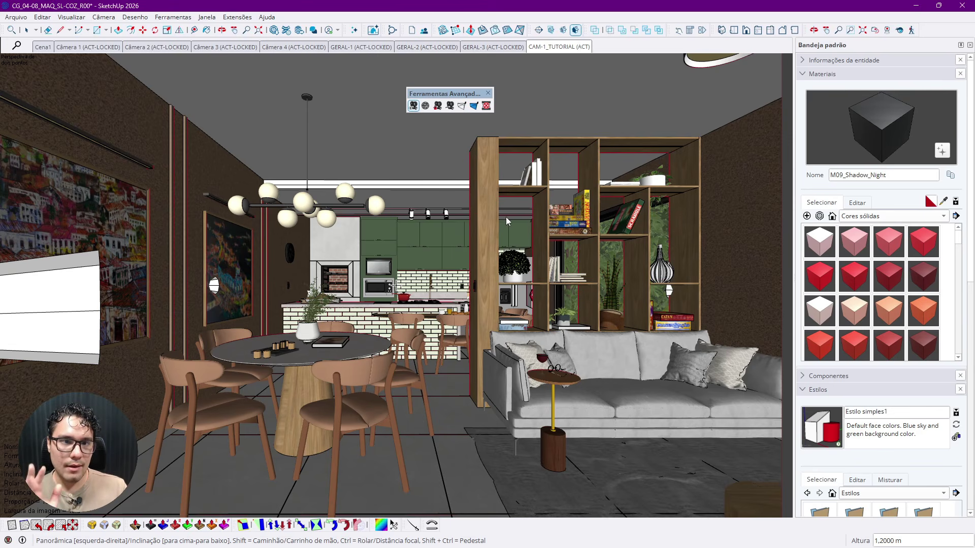
Edit the CAM-1_TUTORIAL camera properties and set the focal length to 24 mm.
right_click(505, 218)
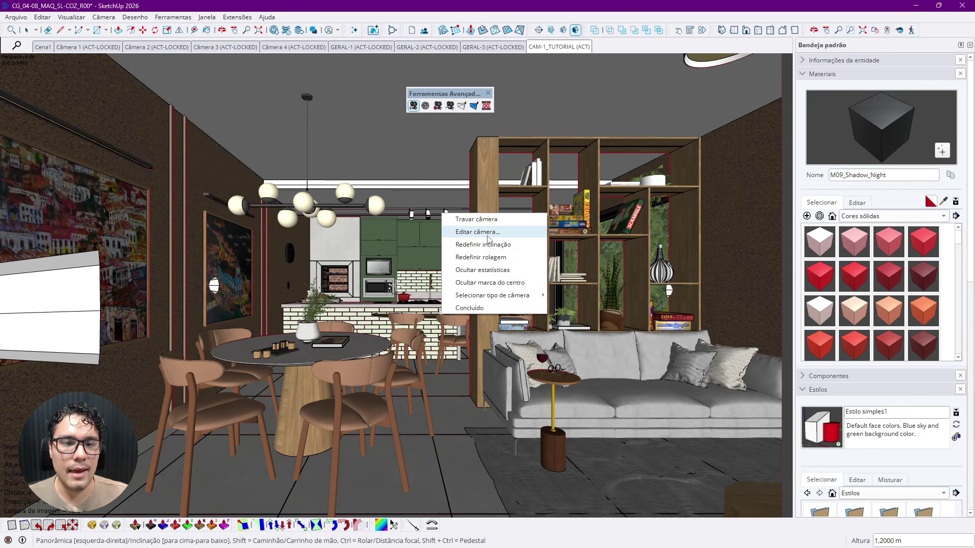
click(486, 235)
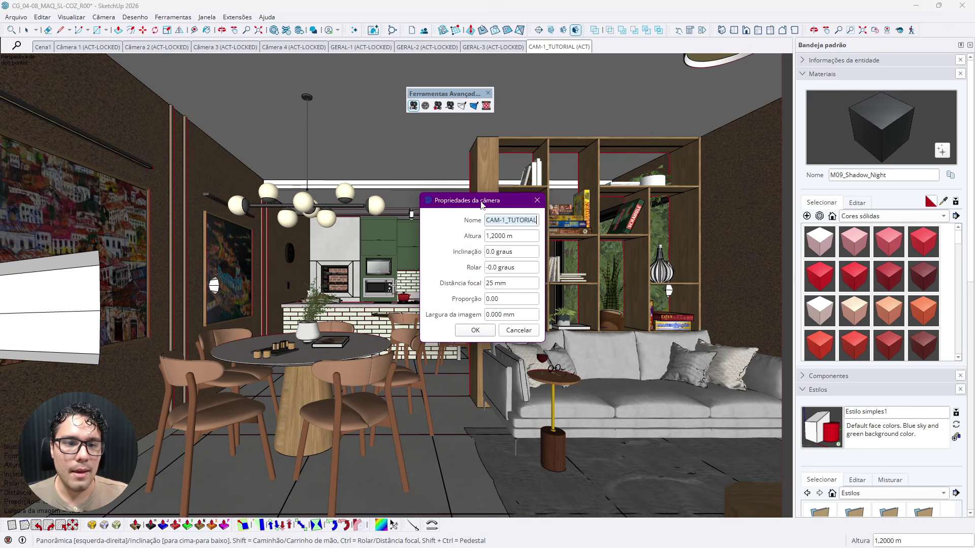
drag(482, 205, 478, 197)
click(491, 228)
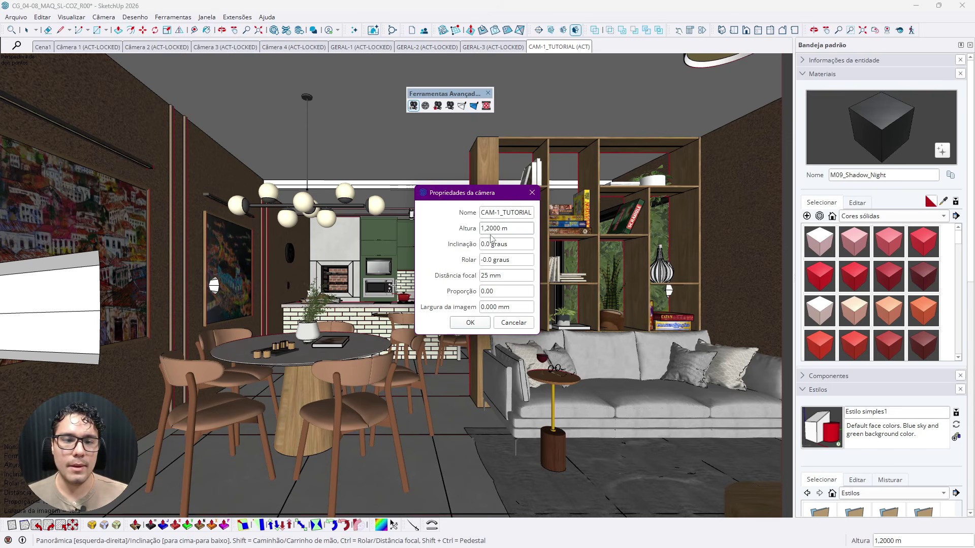
key(Tab)
key(Tab)
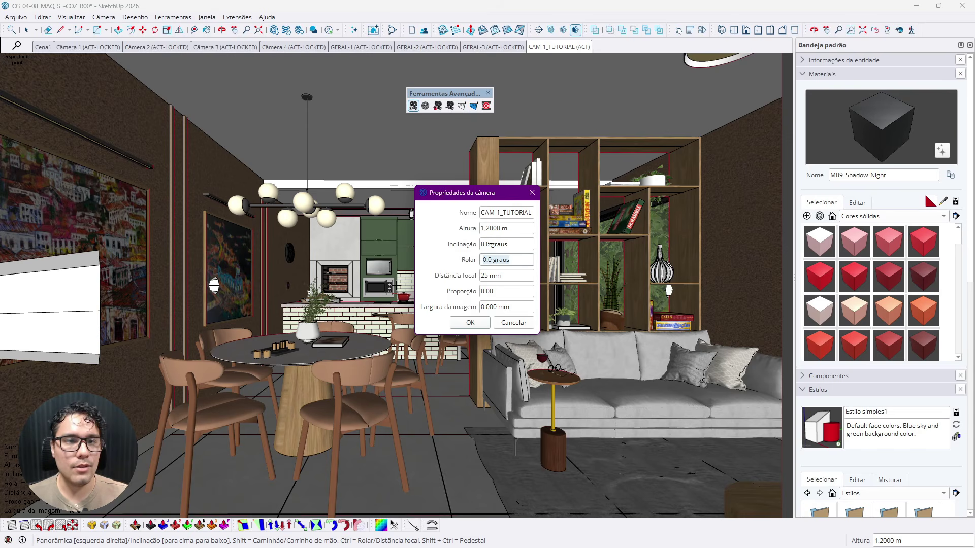
click(481, 276)
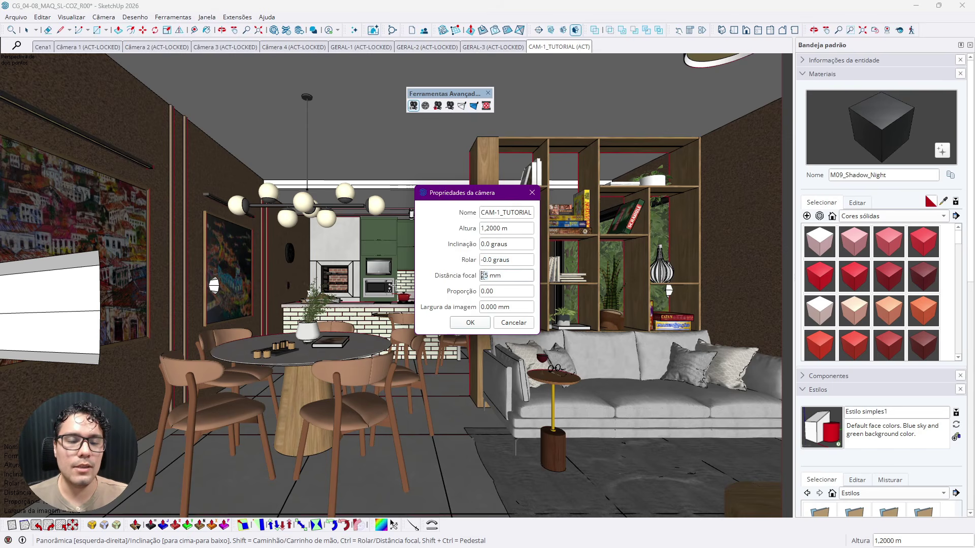
key(Delete)
key(Delete)
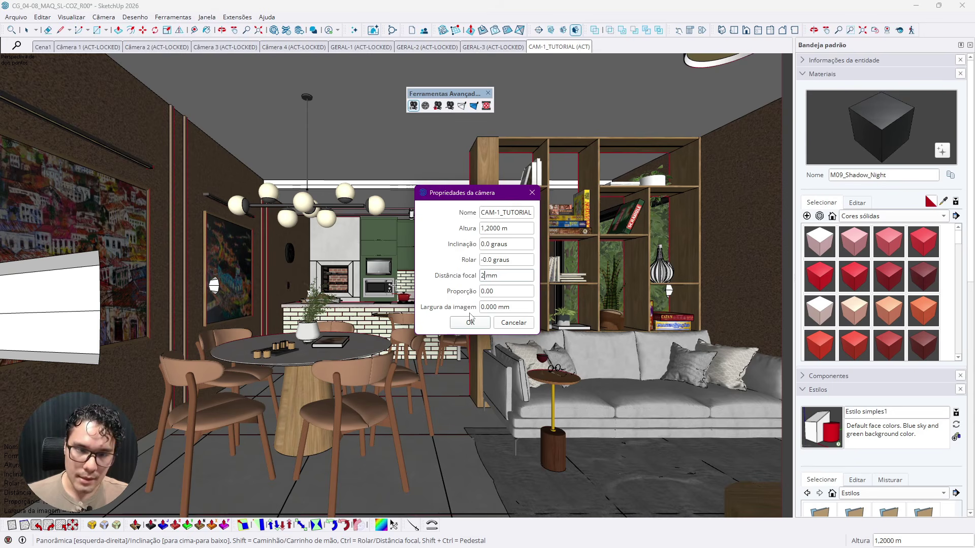
text(24)
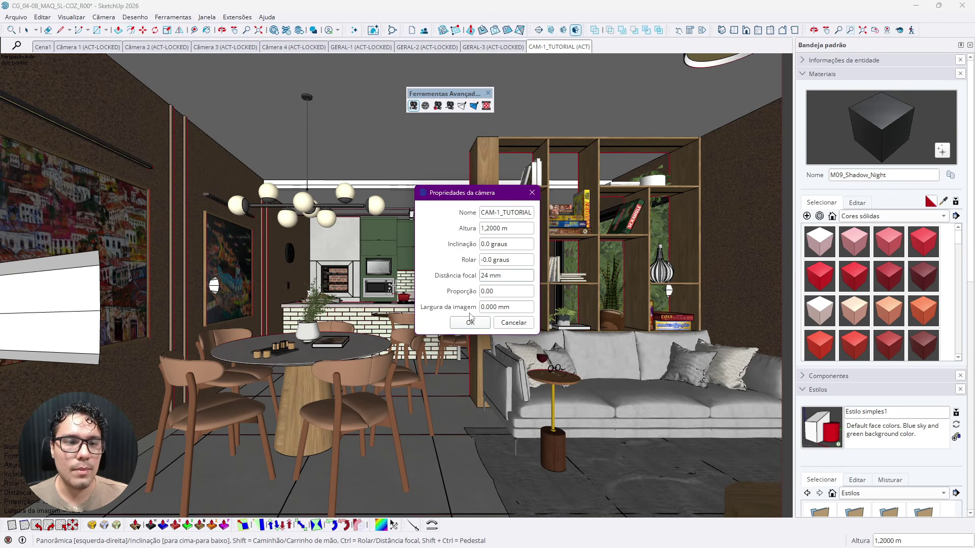
click(486, 290)
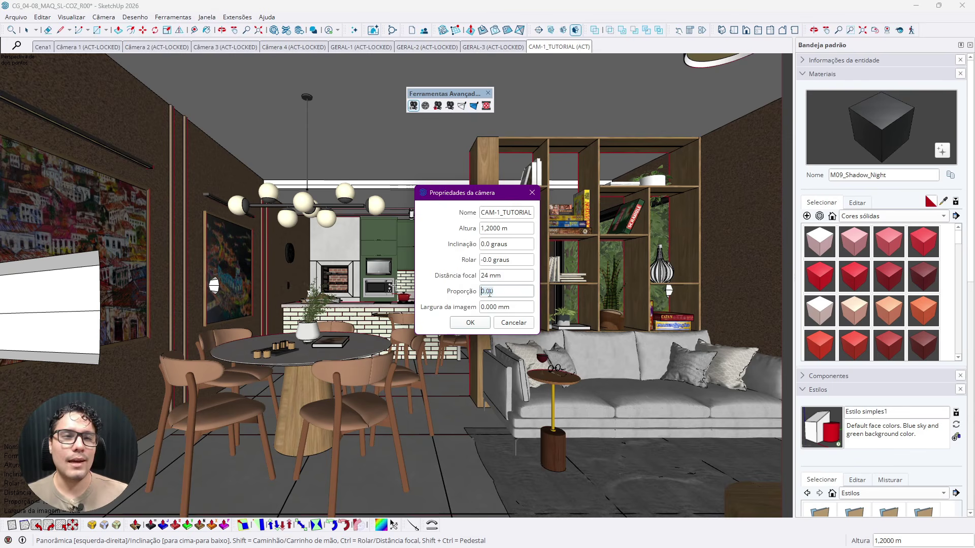
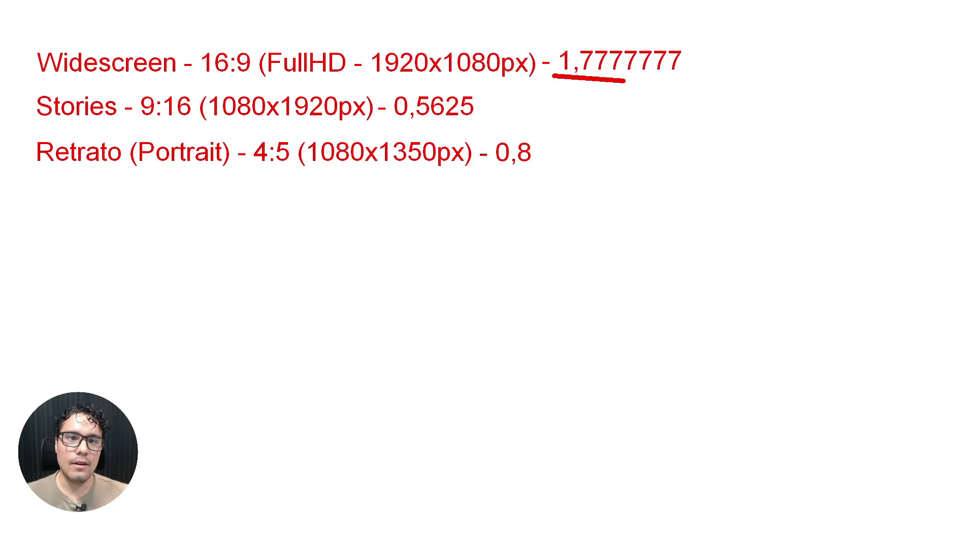
drag(393, 121, 473, 121)
drag(504, 168, 530, 172)
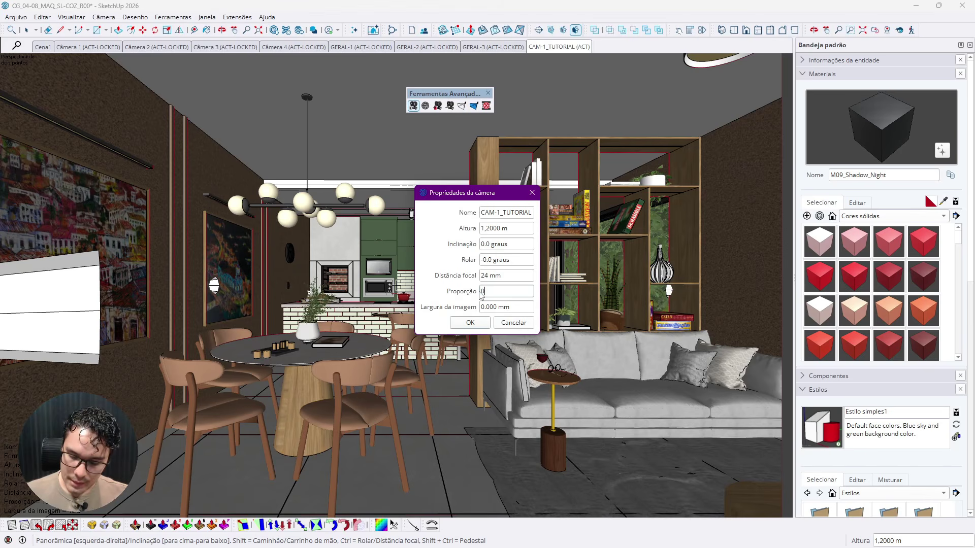
Apply the 24 mm focal length and set the CAM-1_TUTORIAL camera's aspect ratio to 0.8.
key(Return)
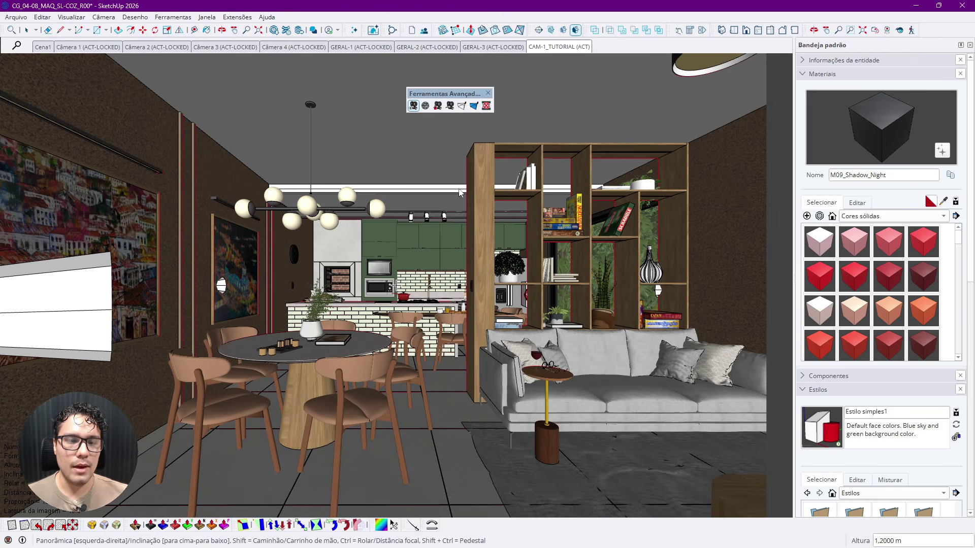
right_click(461, 222)
click(483, 241)
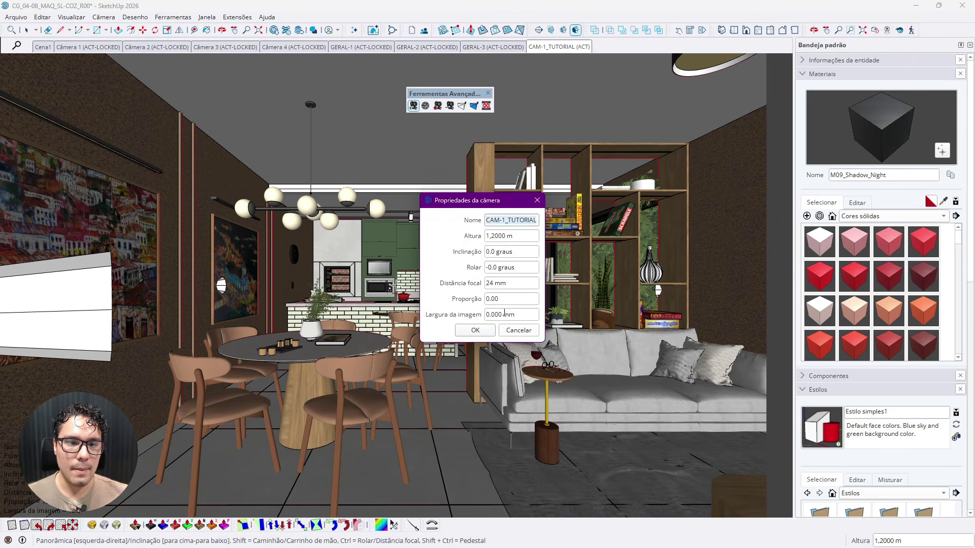
click(470, 296)
text(0)
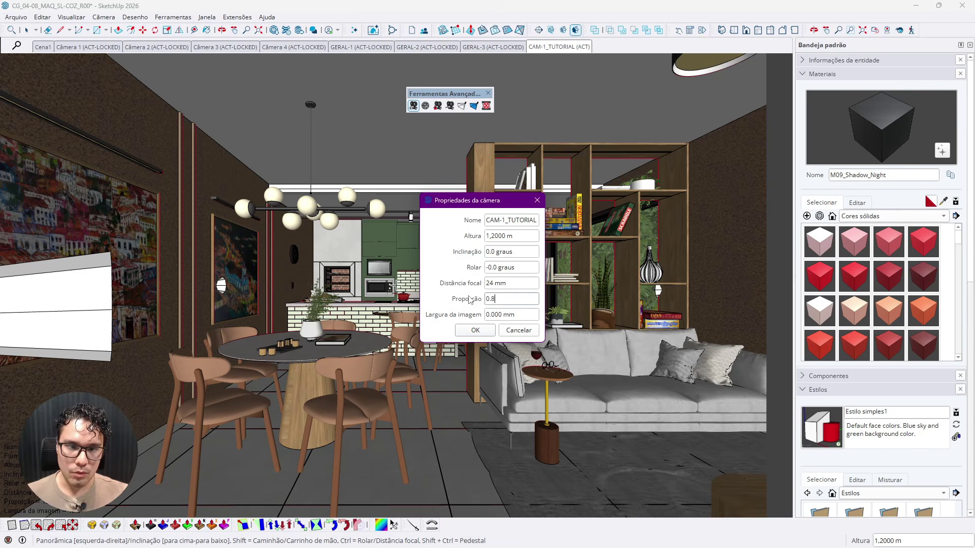
click(488, 331)
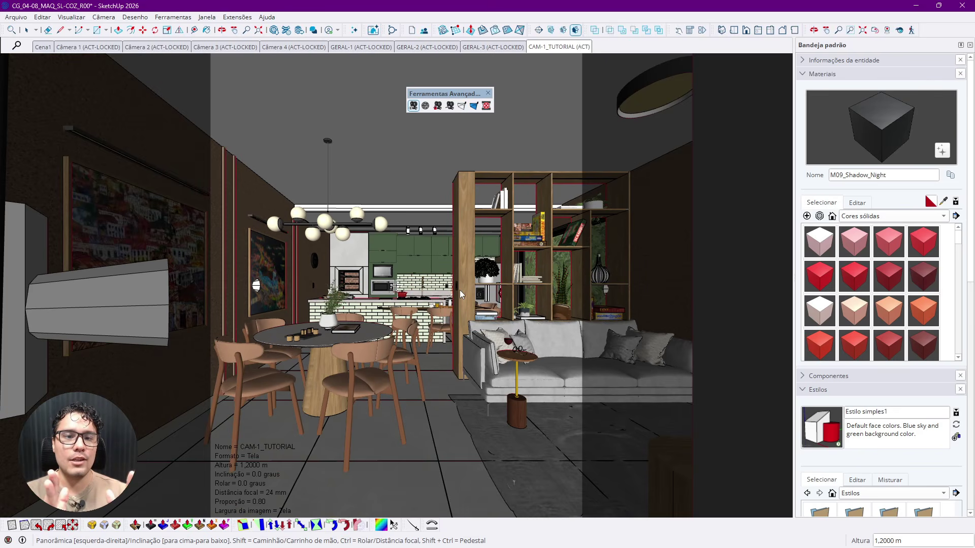
Try to change the CAM-1_TUTORIAL camera's aspect ratio to the 9:16 stories value, 0.5625.
right_click(408, 191)
click(442, 209)
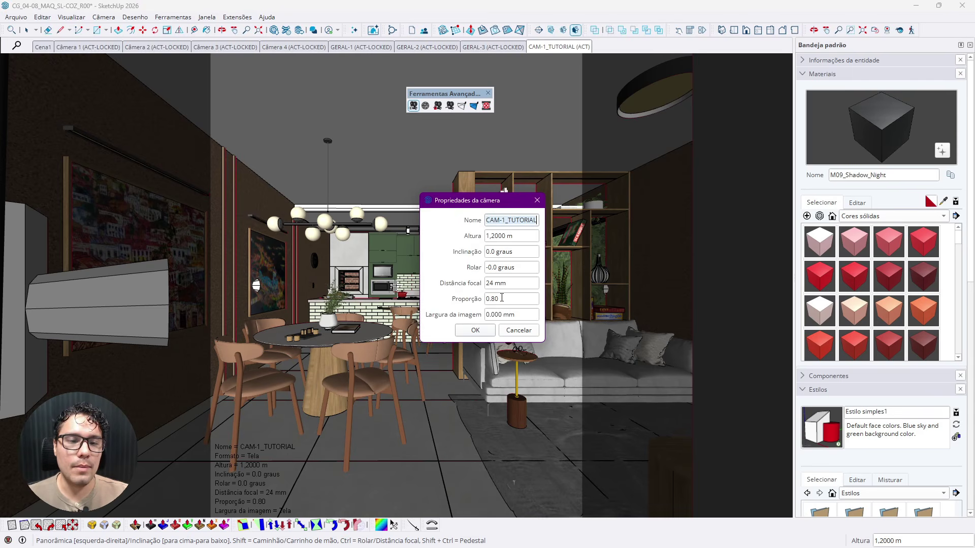
click(501, 299)
key(BackSpace)
key(BackSpace)
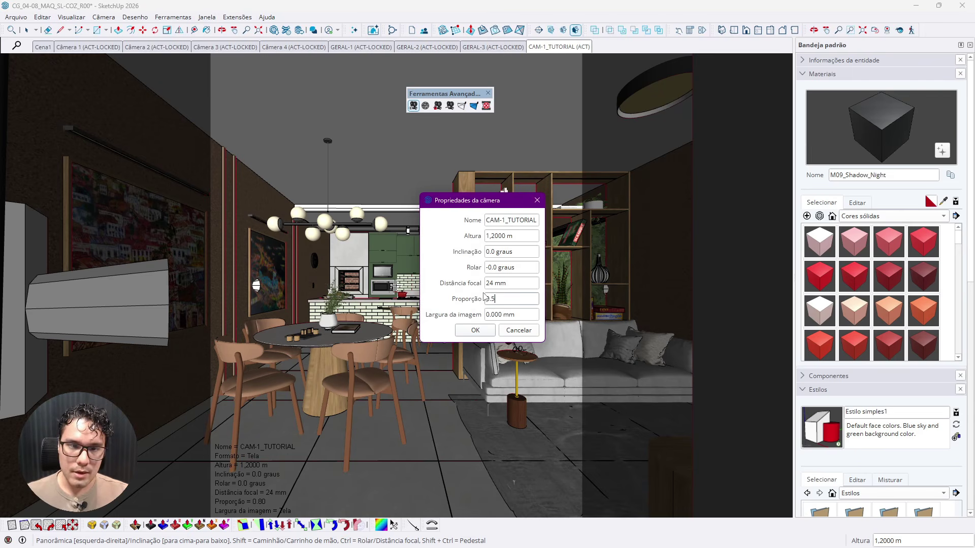
text(5625)
click(478, 331)
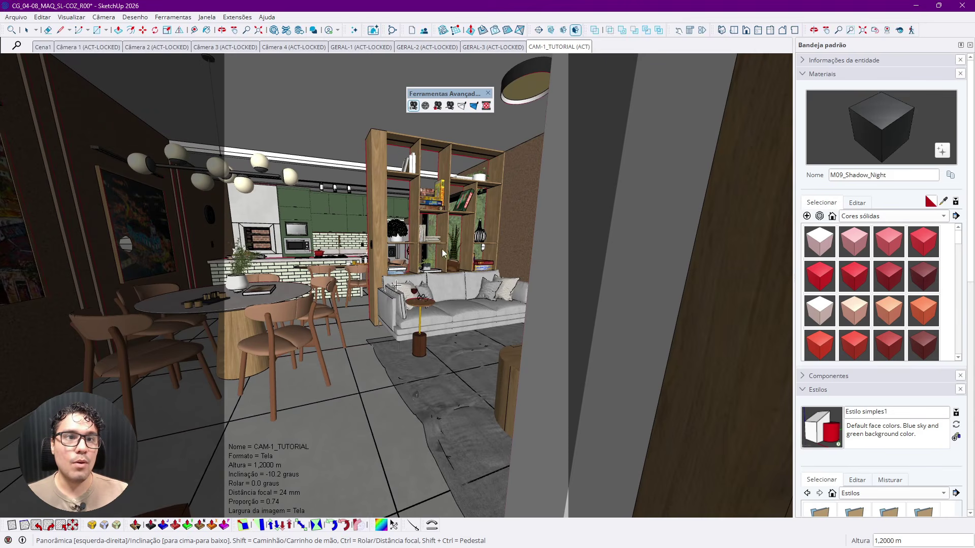
Pan and tilt the camera to bring the dining table, kitchen and shelf back into its frame.
drag(326, 248, 406, 292)
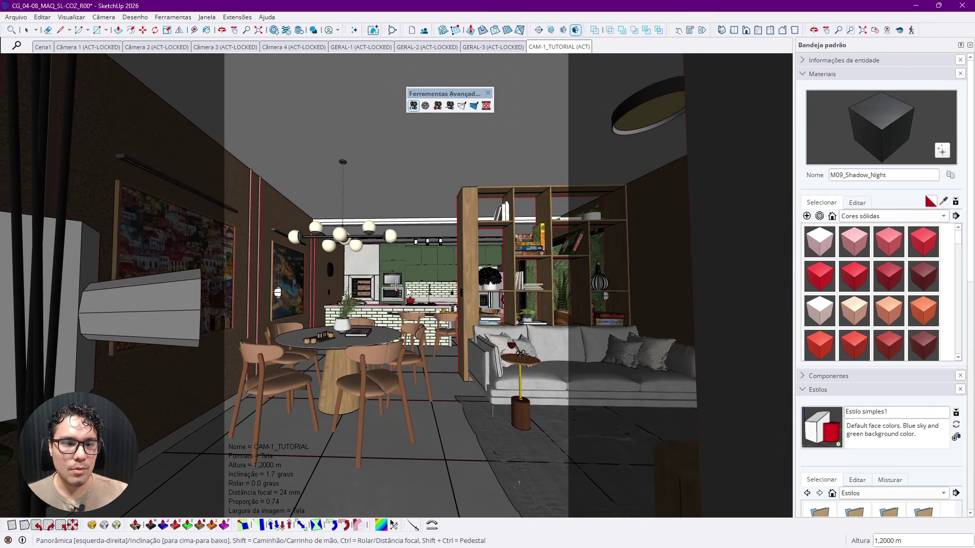
right_click(415, 156)
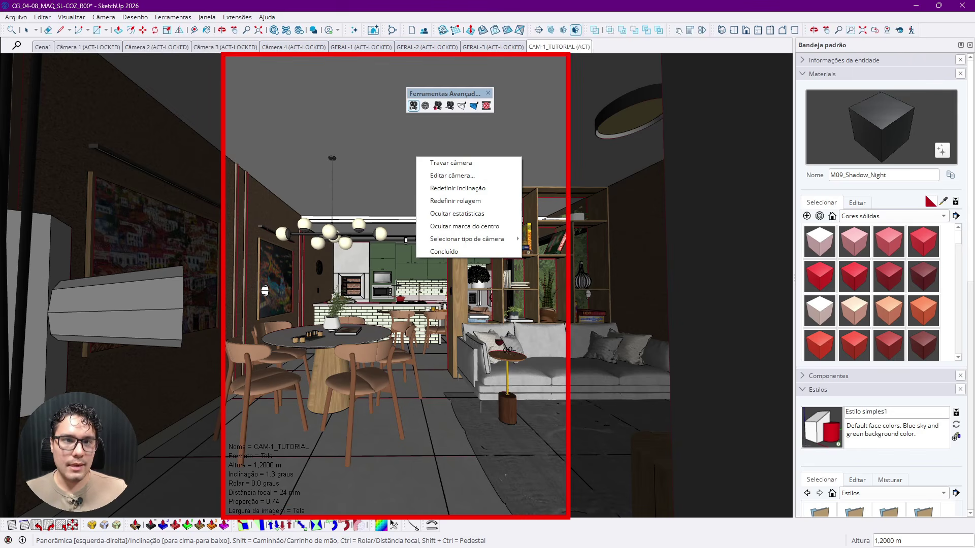
click(395, 286)
Set the CAM-1_TUTORIAL camera's tilt to 0 degrees and its aspect ratio to 0.5625.
right_click(398, 193)
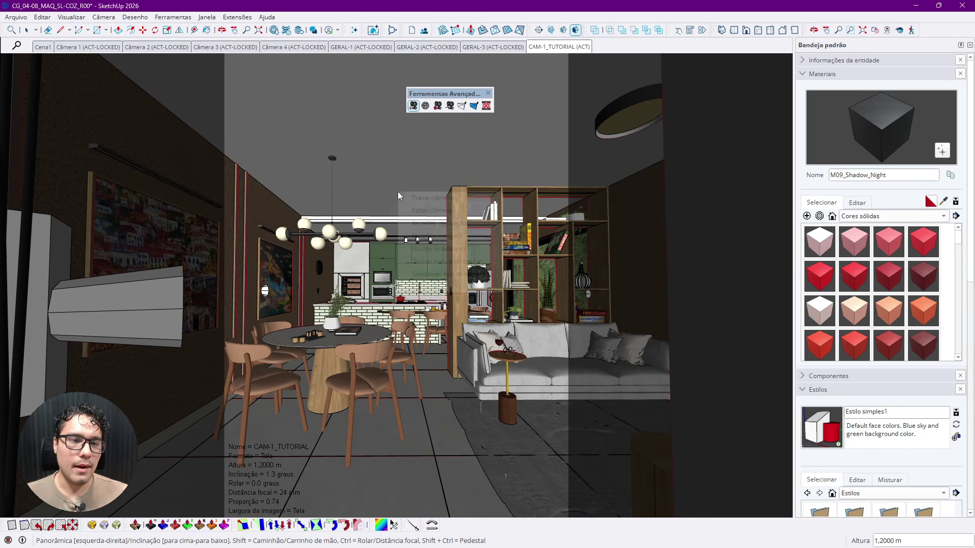
click(422, 210)
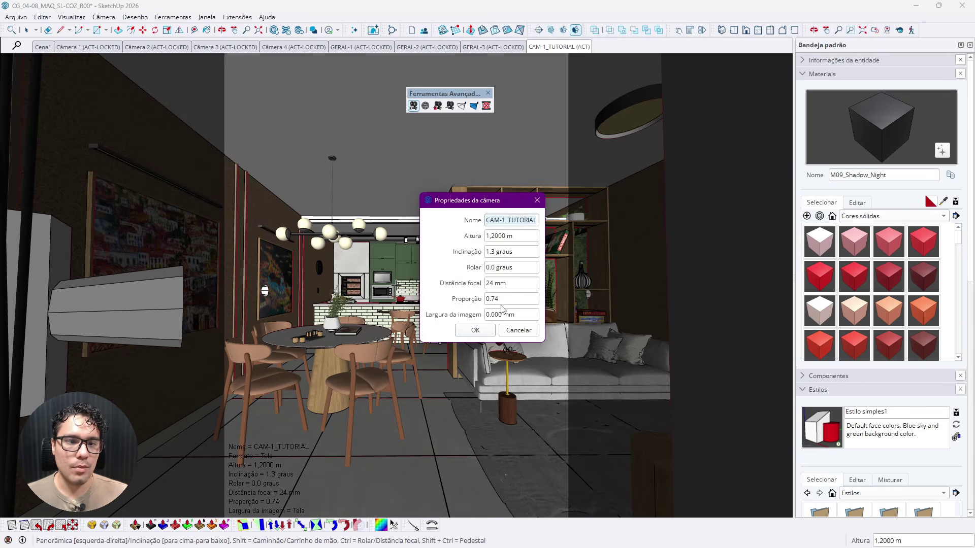
click(486, 251)
text(0)
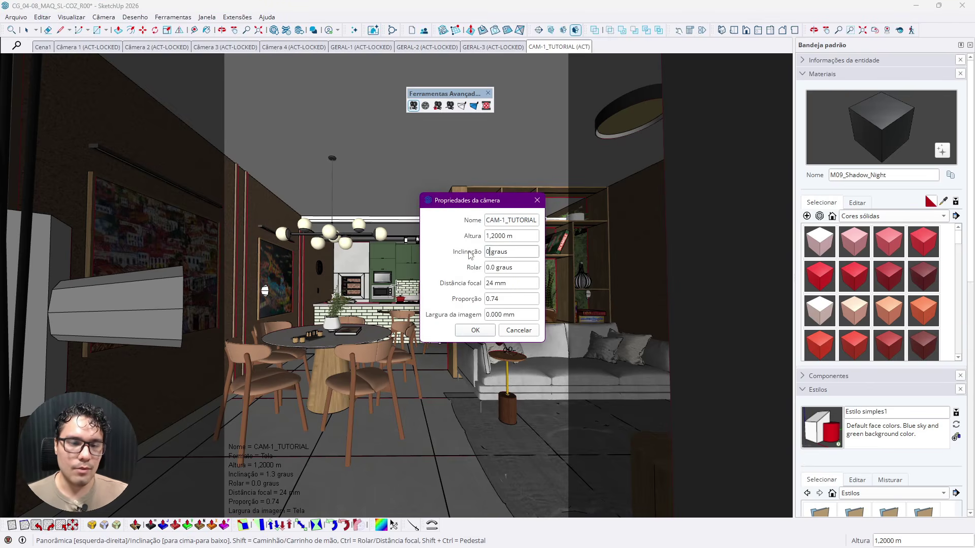
click(492, 299)
drag(491, 300, 504, 300)
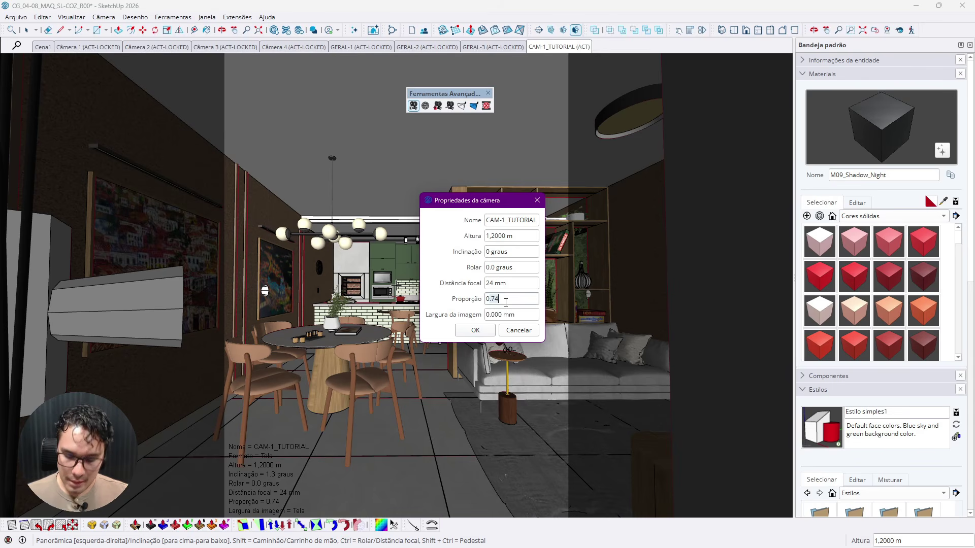
text(5625)
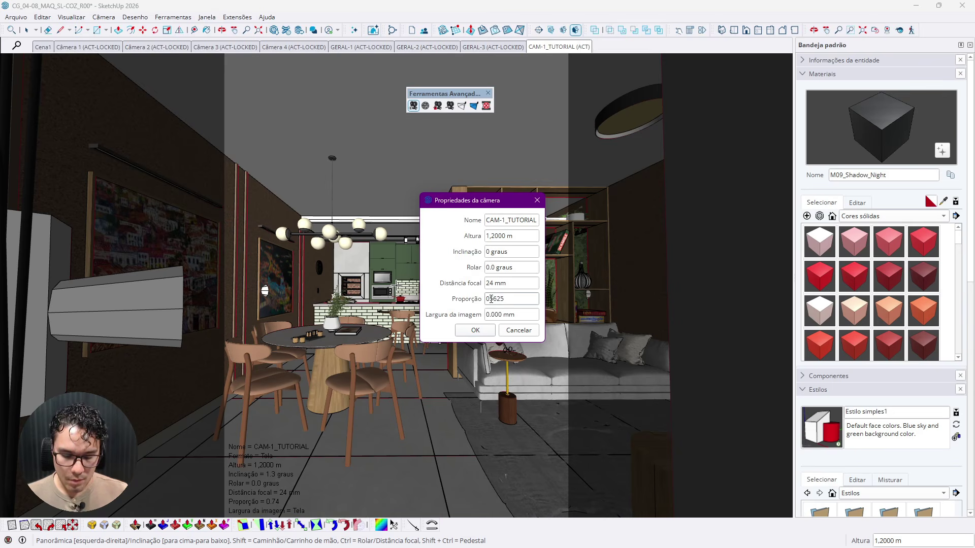
click(478, 330)
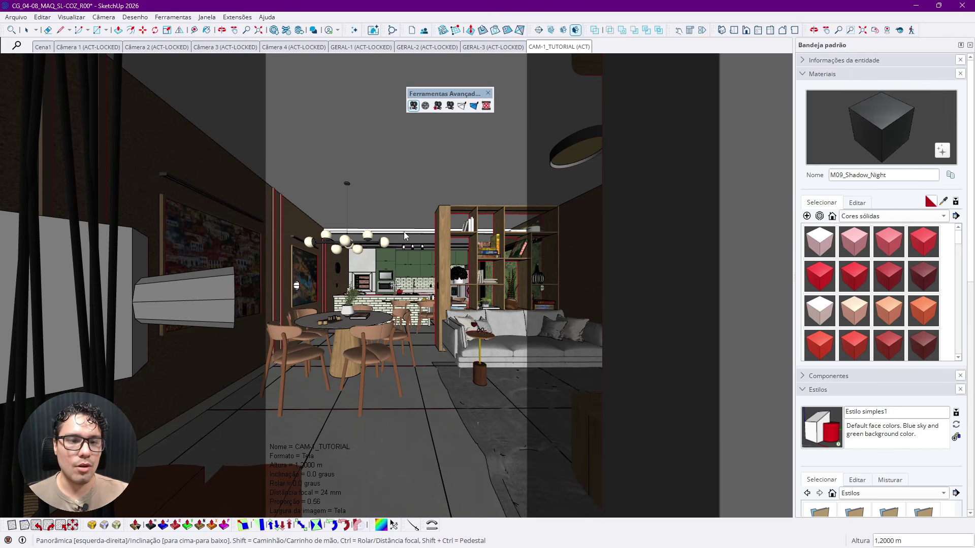
Pan the camera slightly to refine the vertical framing, and set its tilt back to 0 degrees.
mouse_move(391, 285)
mouse_down()
mouse_move(399, 286)
mouse_move(348, 277)
mouse_move(421, 285)
mouse_move(410, 285)
mouse_up()
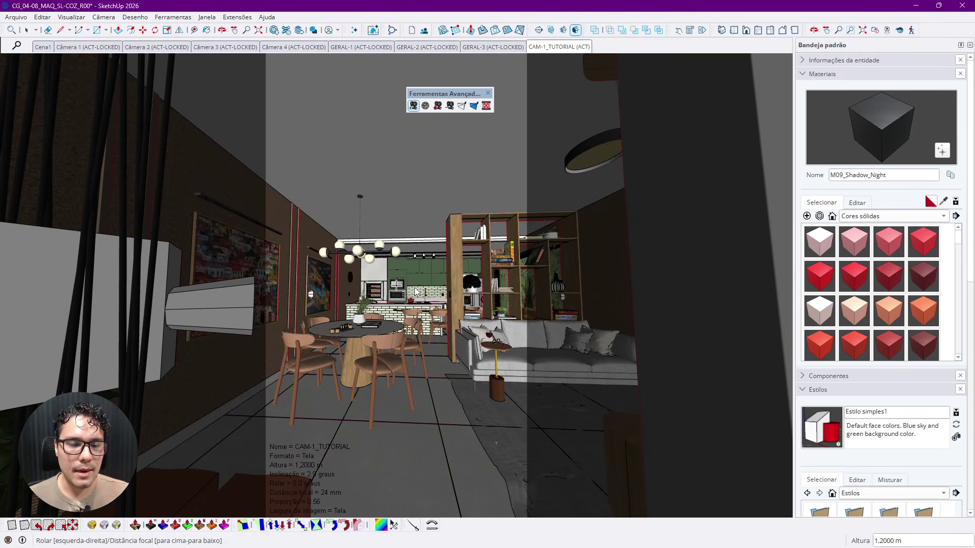
drag(407, 287, 403, 286)
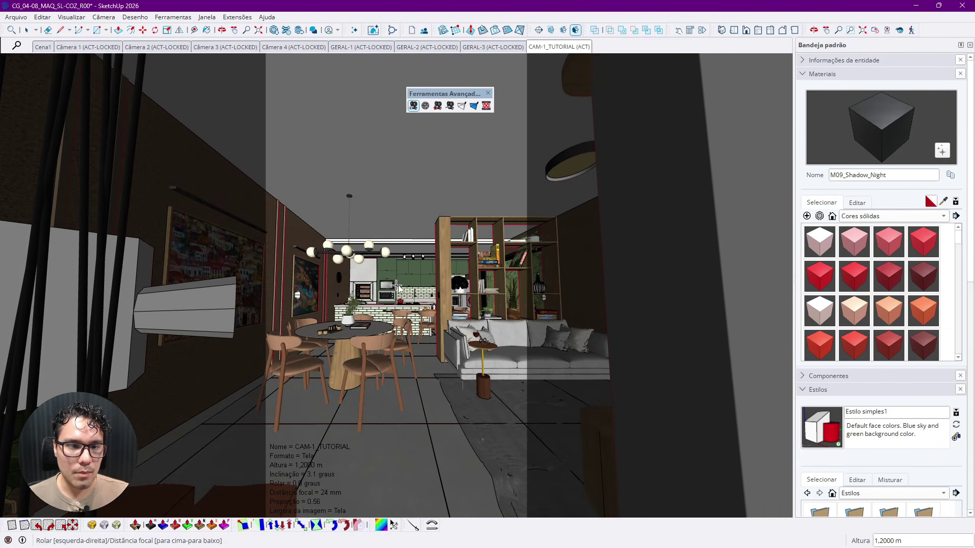
right_click(422, 243)
click(436, 261)
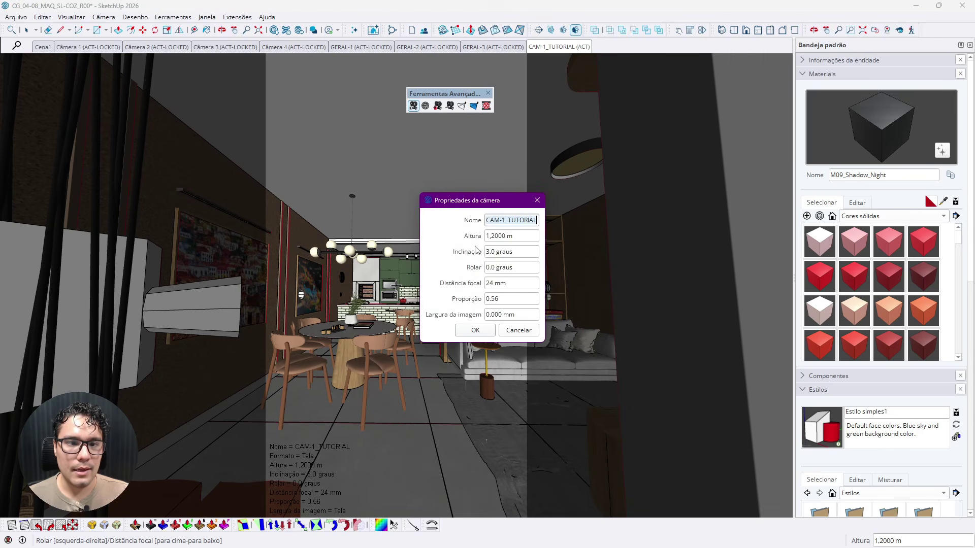
click(501, 252)
text(0)
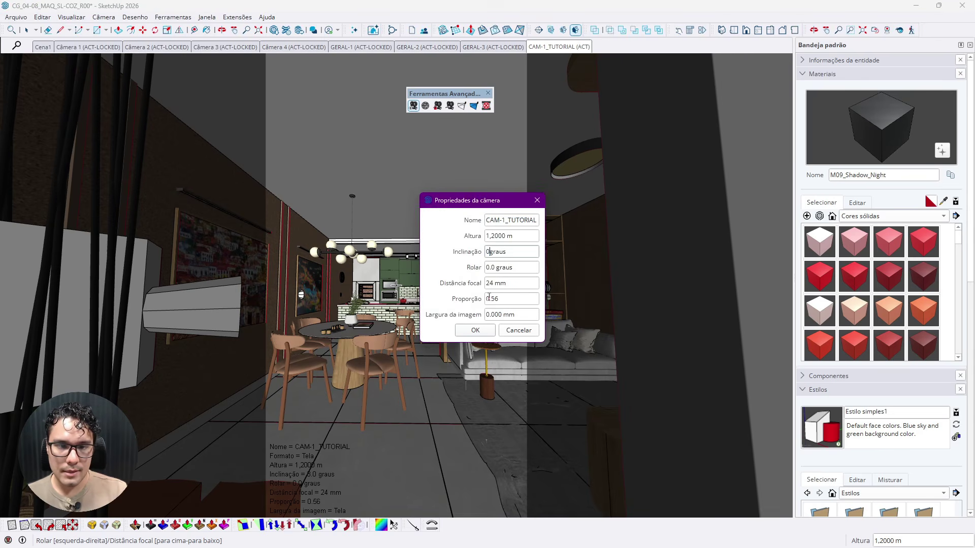
click(489, 330)
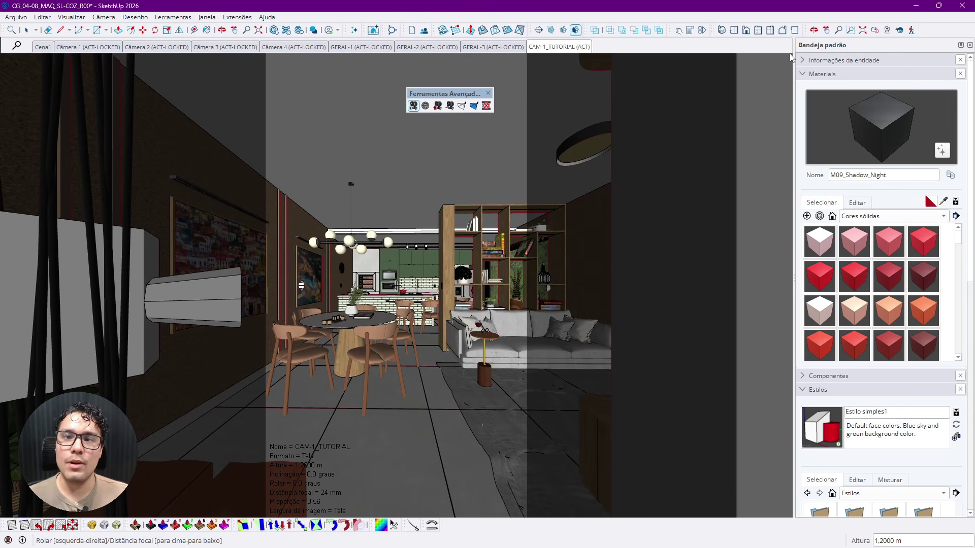
Reposition the view with the Look Around and Orbit tools to frame the dining table, kitchen and sofa.
click(899, 30)
drag(417, 279, 417, 279)
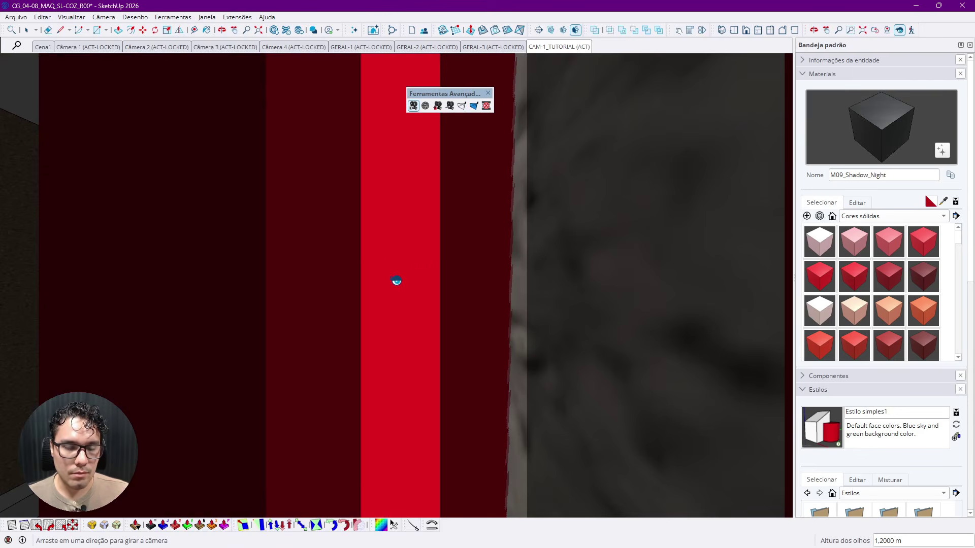
middle_drag(396, 278, 364, 274)
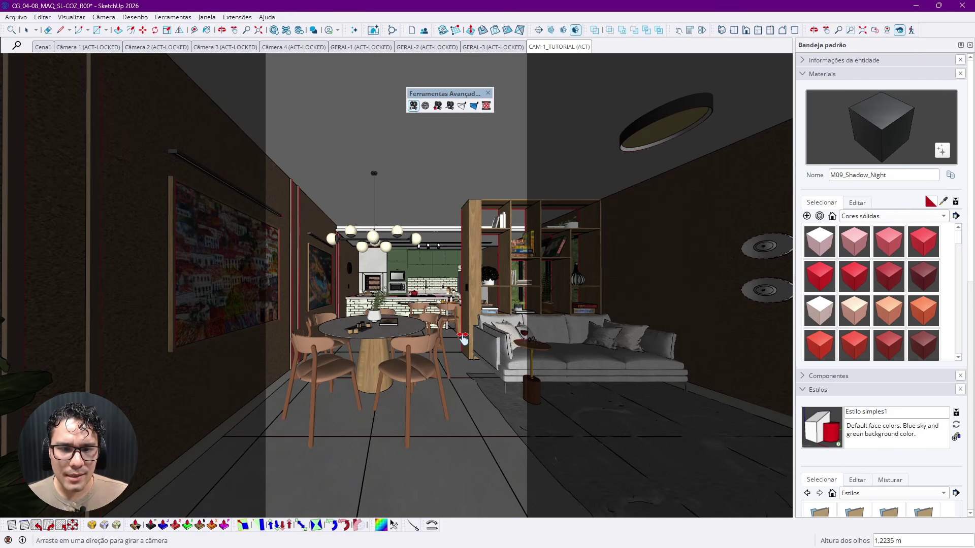
key(o)
middle_drag(461, 339, 460, 338)
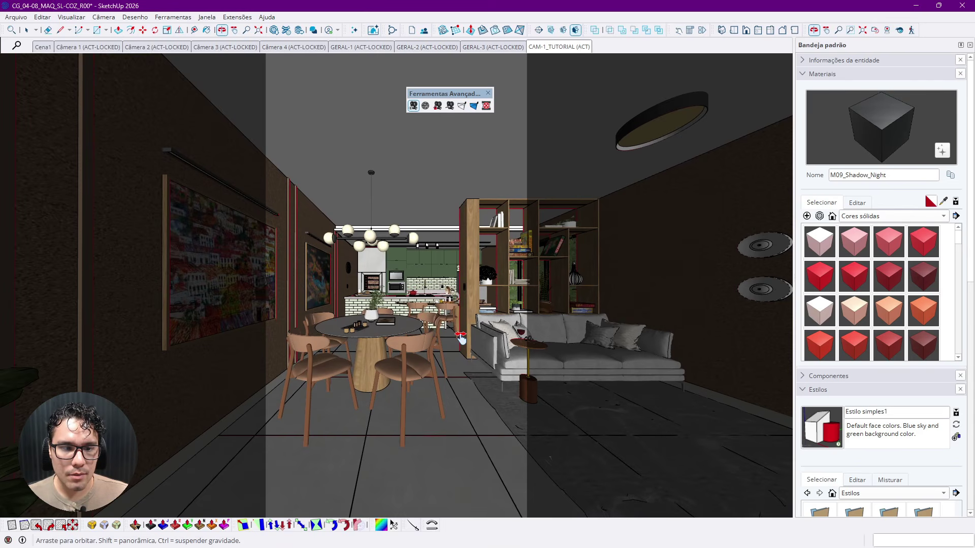
drag(461, 338, 460, 338)
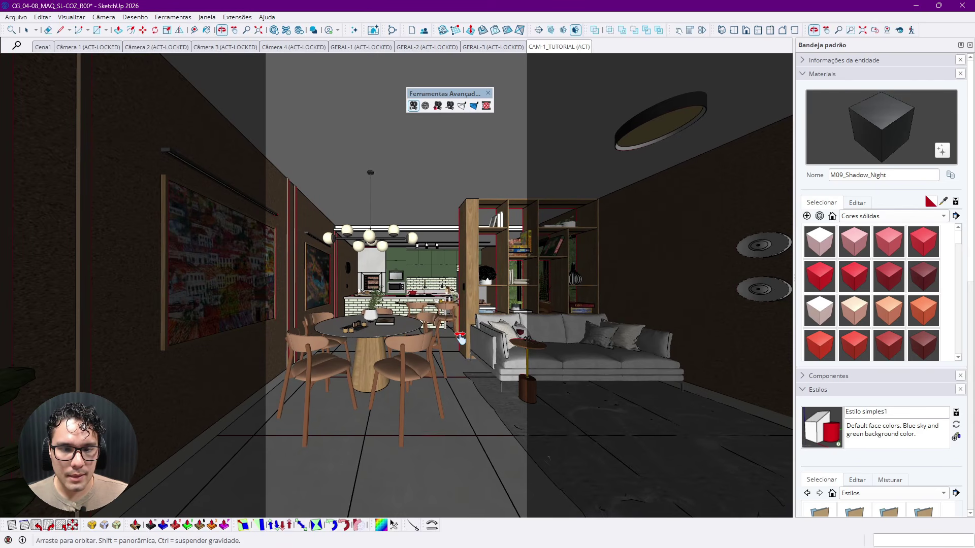
middle_drag(461, 338, 461, 339)
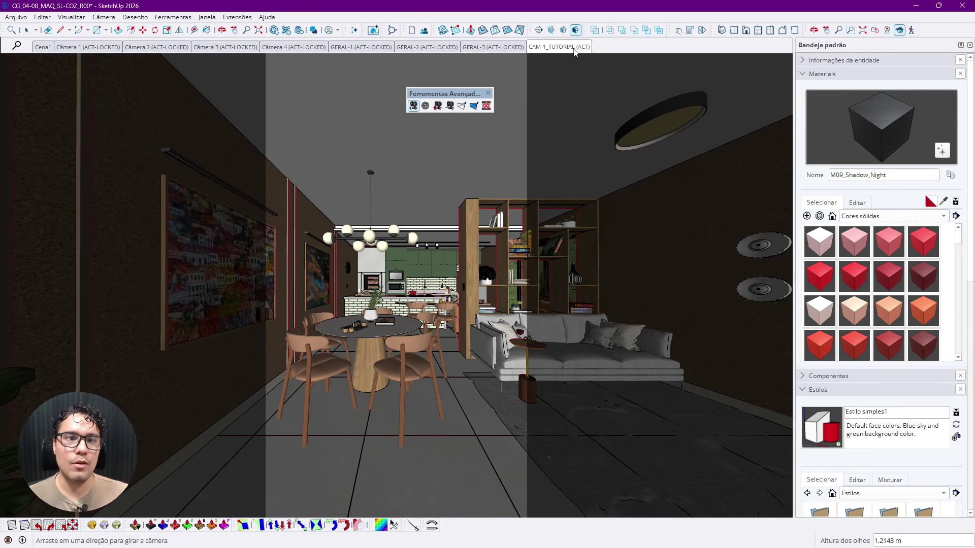
Switch the view to two-point perspective, update the CAM-1_TUTORIAL scene, and reactivate it from the GERAL-3 scene.
click(81, 17)
mouse_move(102, 17)
click(129, 93)
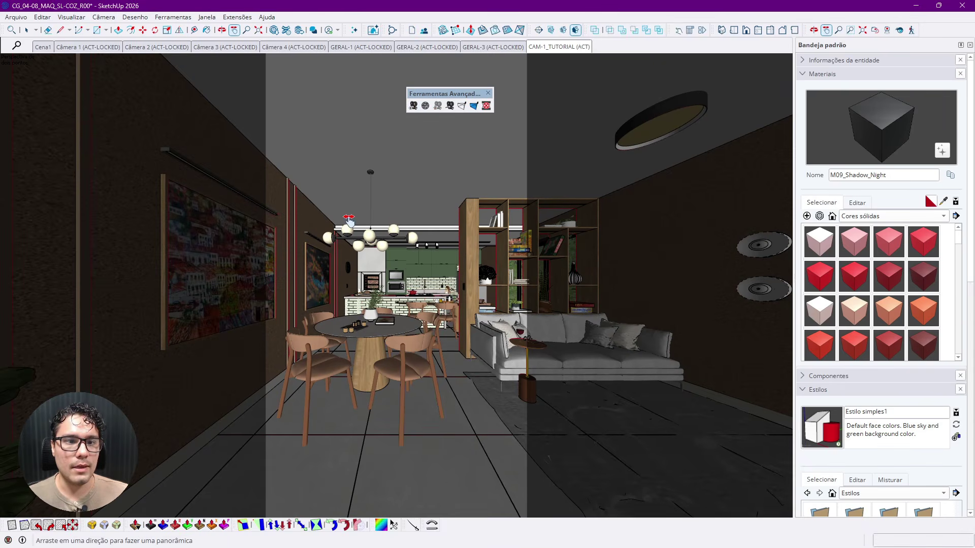
right_click(557, 49)
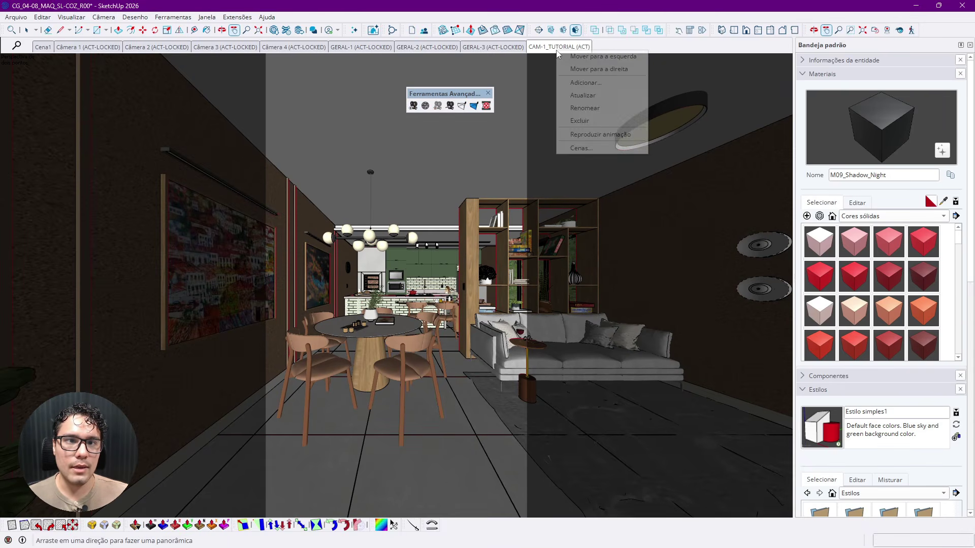
click(584, 95)
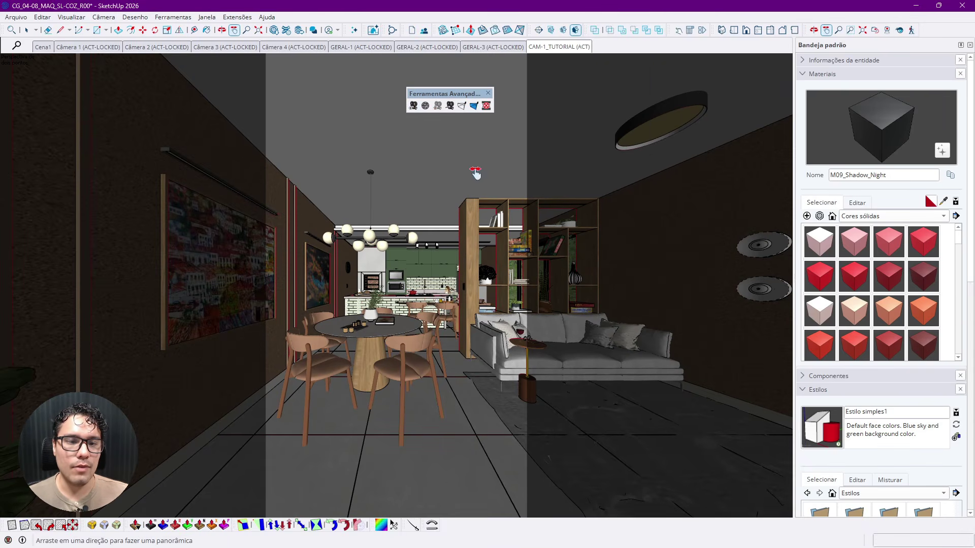
click(495, 47)
click(561, 47)
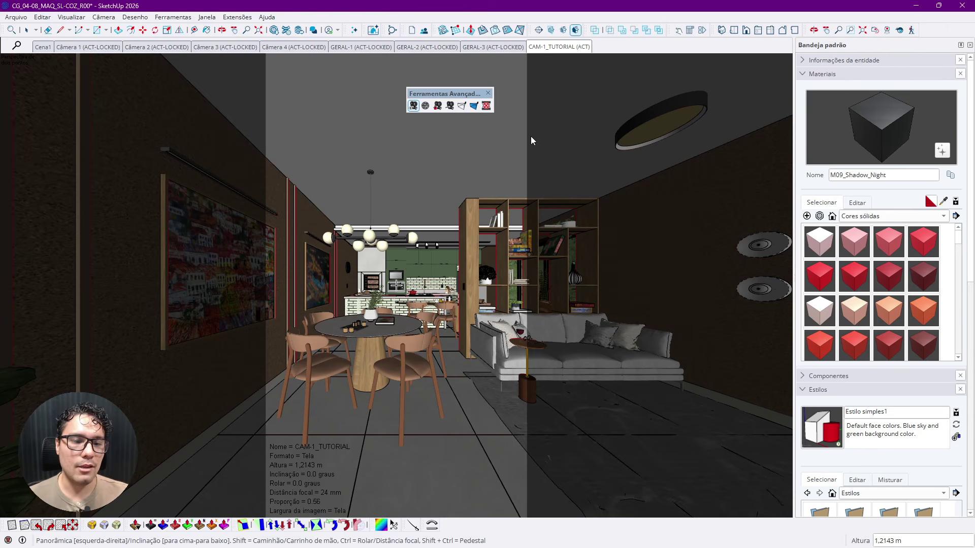
key(ctrl)
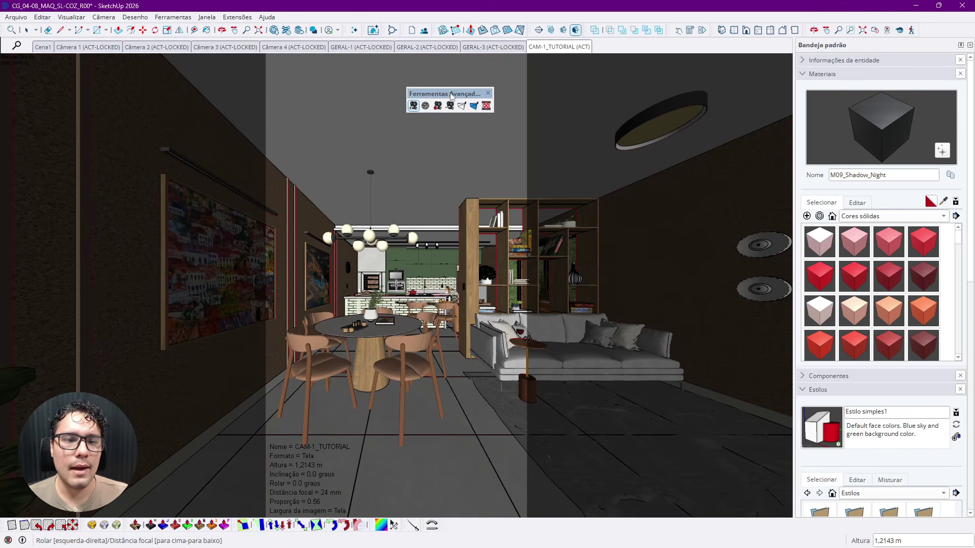
drag(450, 94, 447, 101)
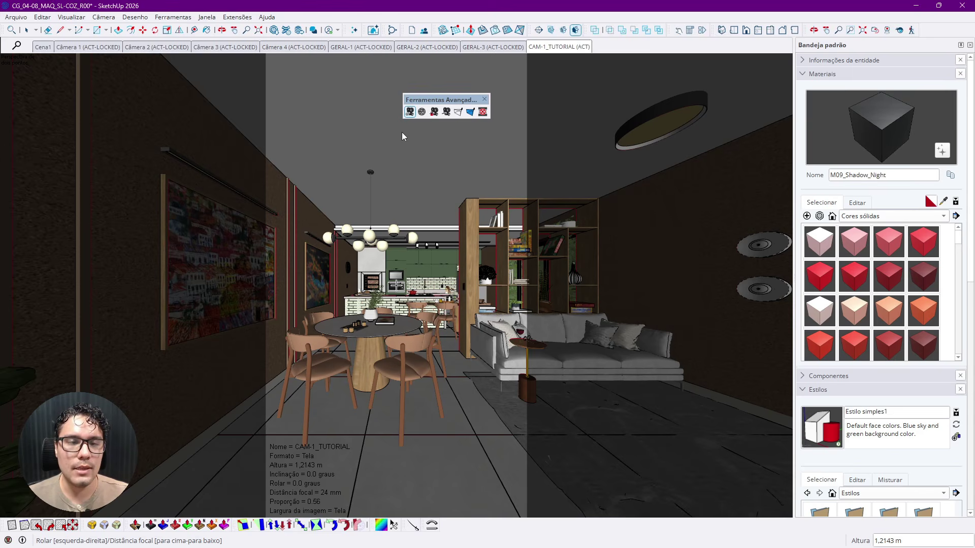
Enable ambient occlusion in the current style's face settings and reduce its distance and intensity.
click(817, 75)
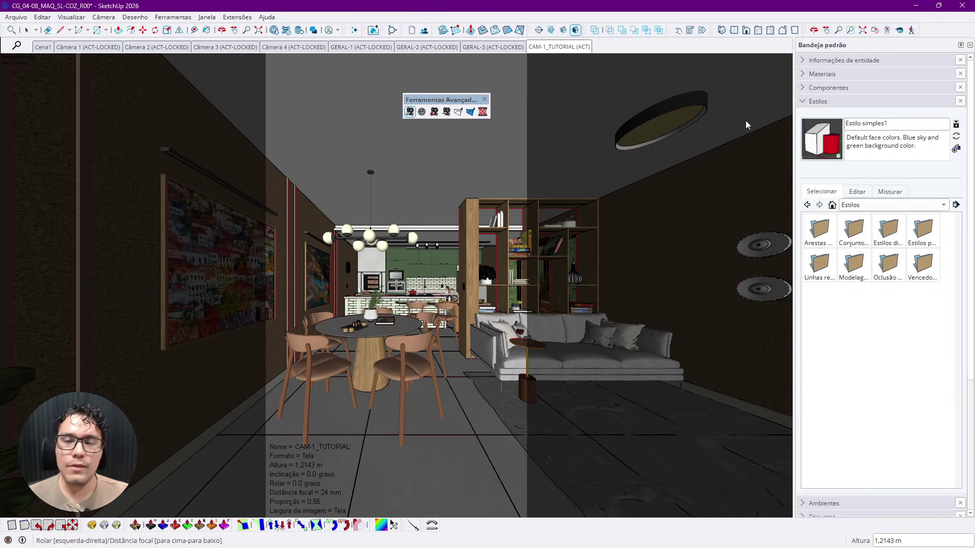
click(840, 104)
click(830, 183)
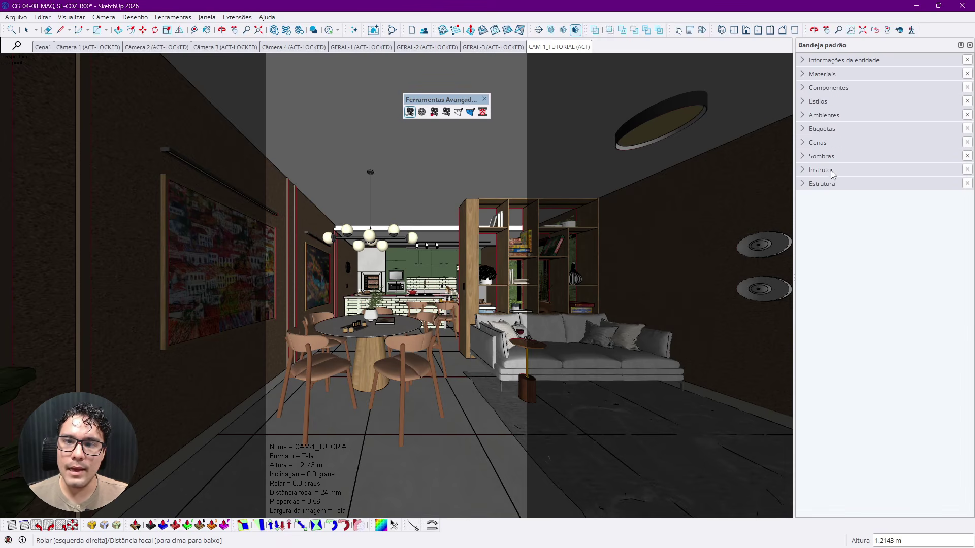
click(828, 103)
click(848, 194)
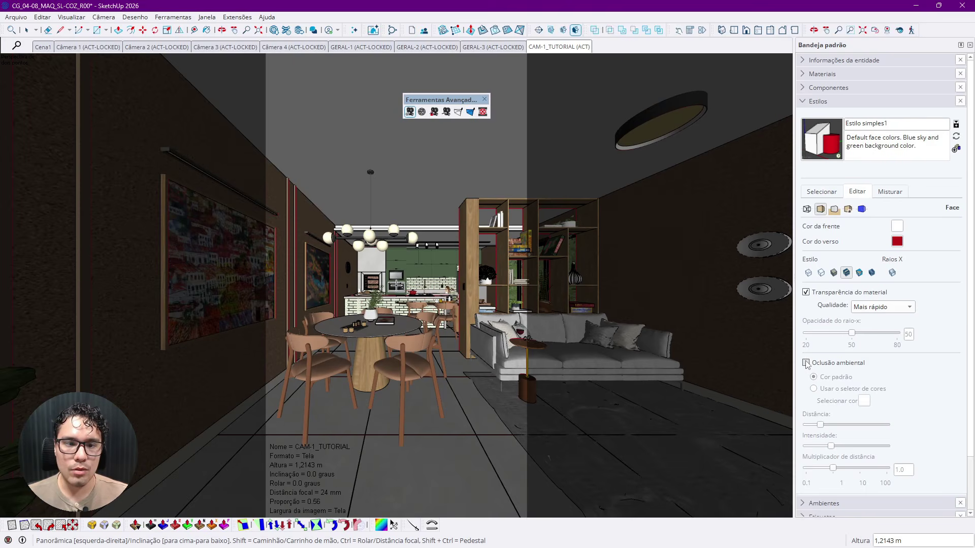
click(805, 363)
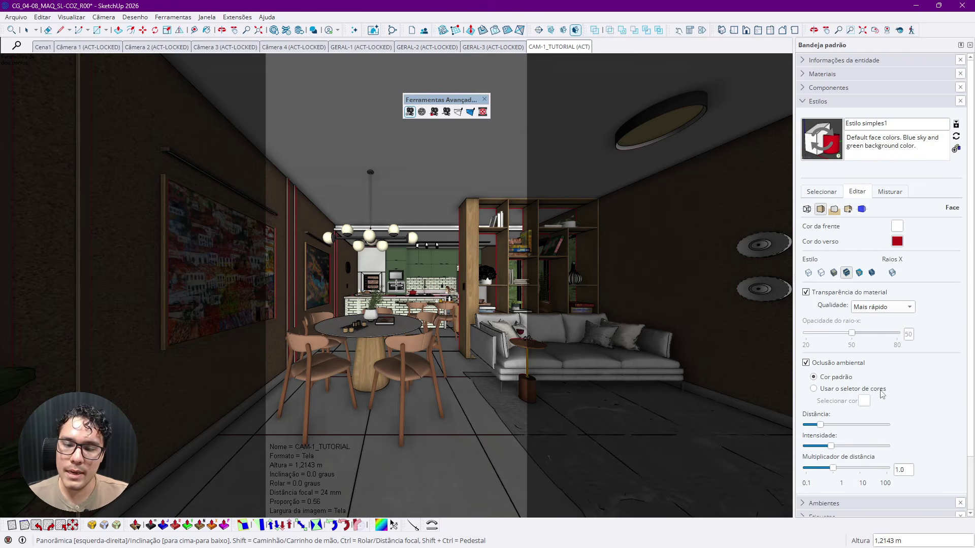
mouse_move(819, 424)
mouse_down()
mouse_move(765, 428)
mouse_move(835, 427)
mouse_move(813, 426)
mouse_up()
drag(831, 446, 816, 447)
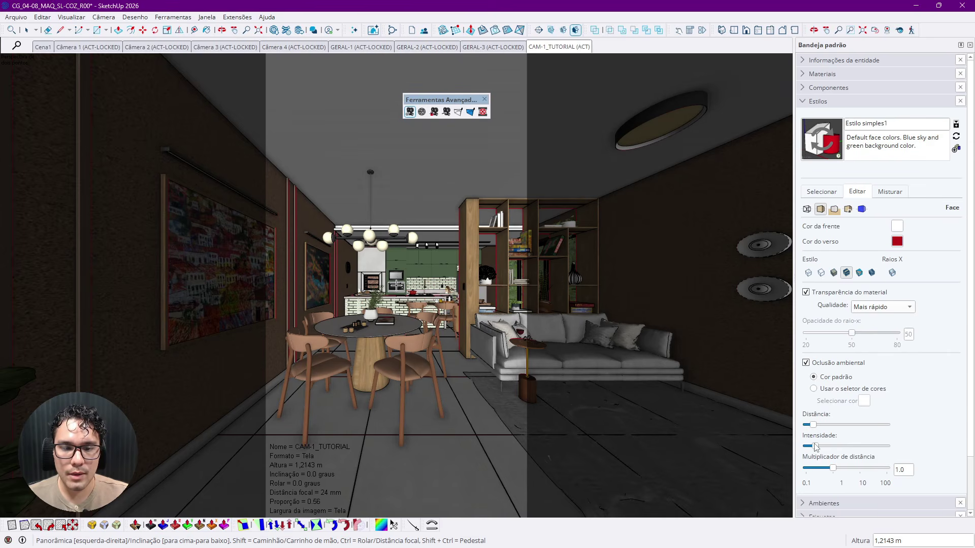
Compare the view with ambient occlusion off and on, leave it enabled, and fine-tune its distance and intensity.
click(806, 364)
click(806, 363)
click(806, 364)
click(805, 364)
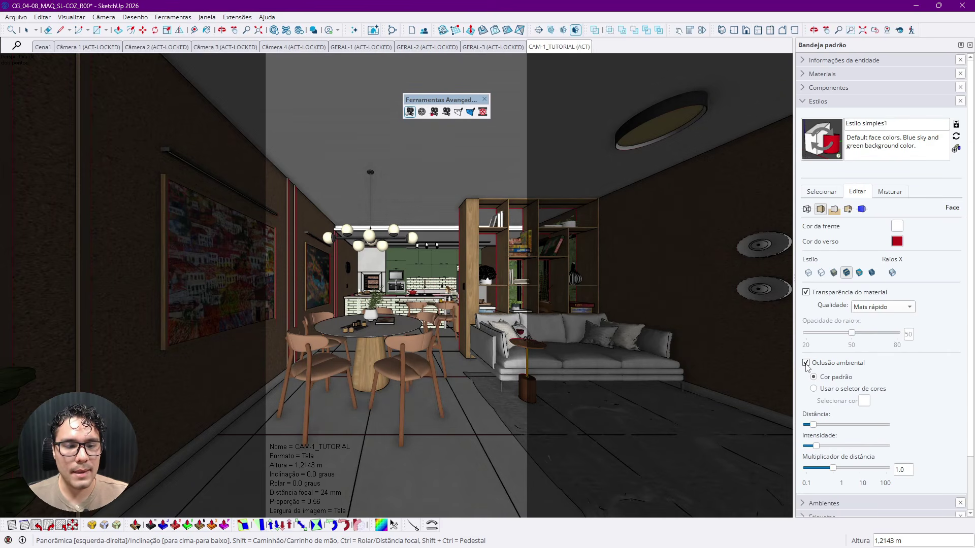
click(806, 363)
click(806, 363)
click(805, 363)
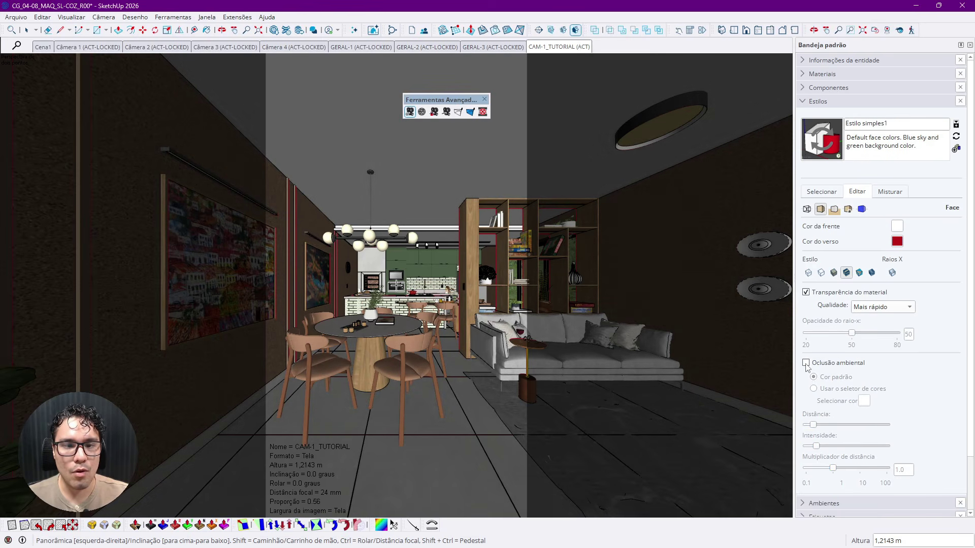
click(805, 363)
click(805, 364)
click(805, 363)
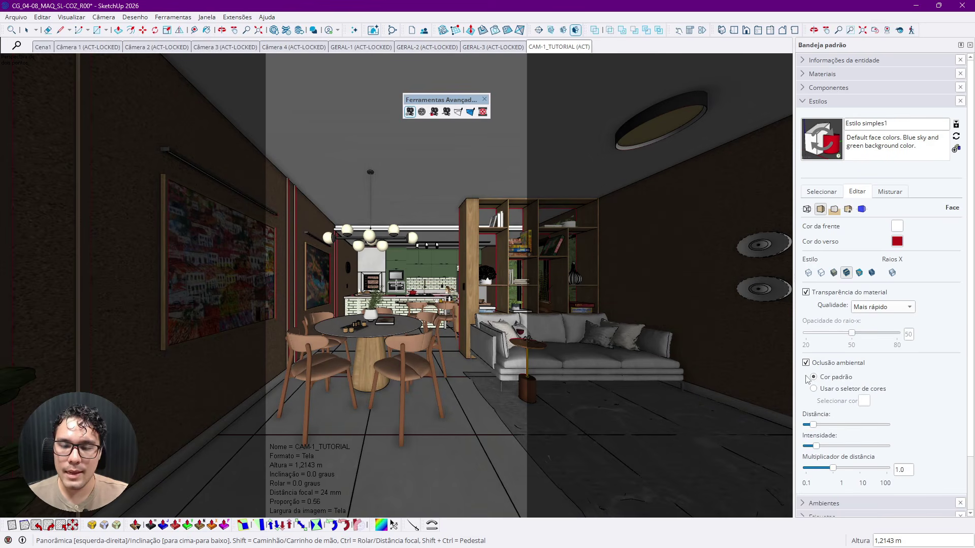
click(817, 425)
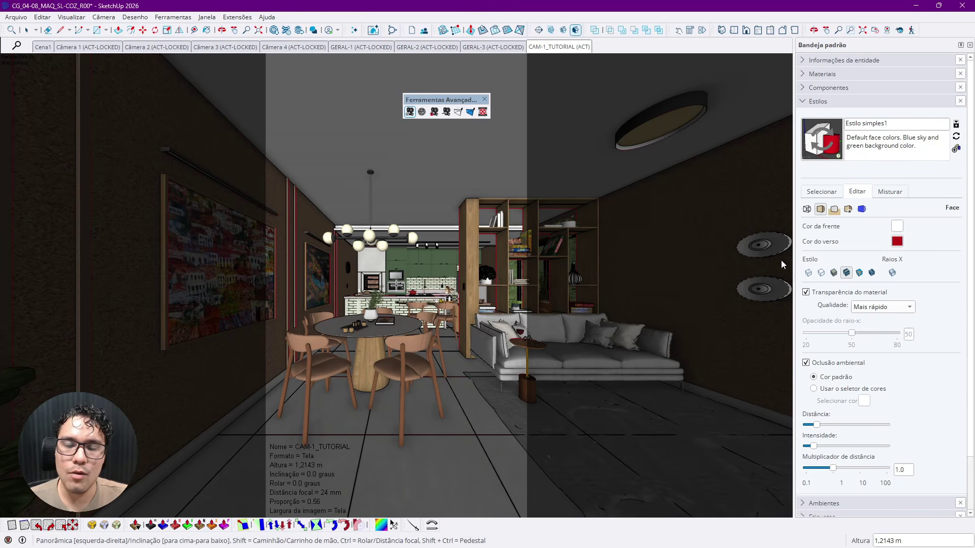
Compare the model with the style's edges hidden and shown, leaving the edges enabled.
click(806, 208)
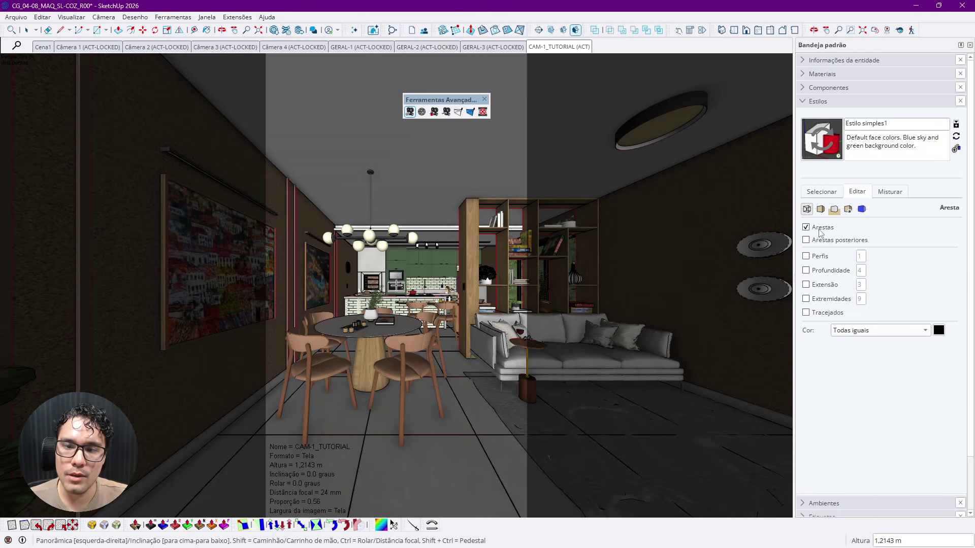
click(806, 227)
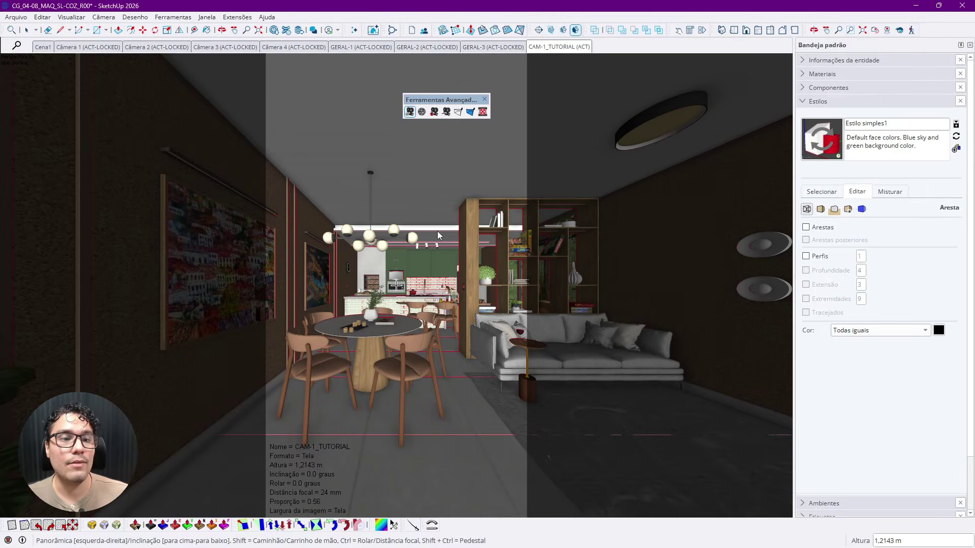
click(806, 226)
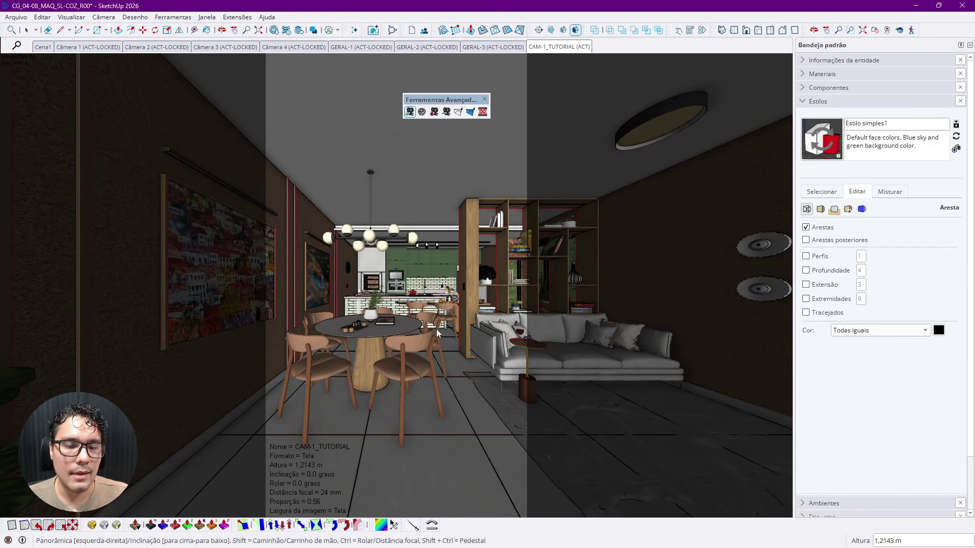
click(806, 228)
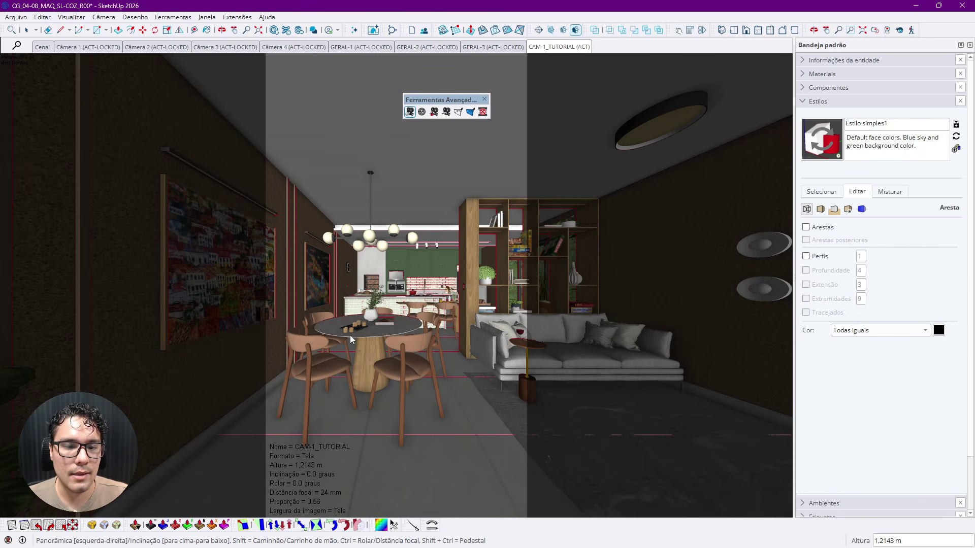
click(805, 227)
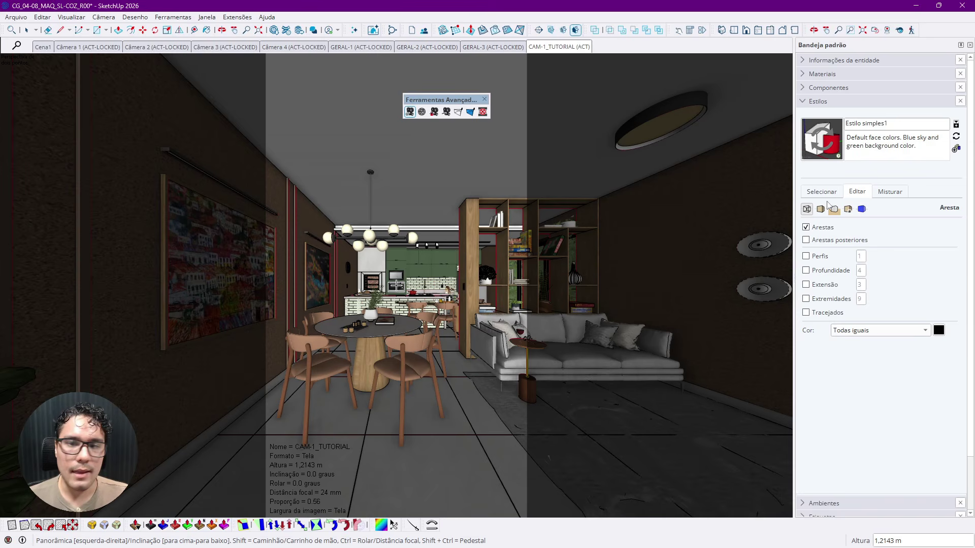
Start a 2D graphic export of the camera view and open its export options.
click(16, 18)
mouse_move(16, 17)
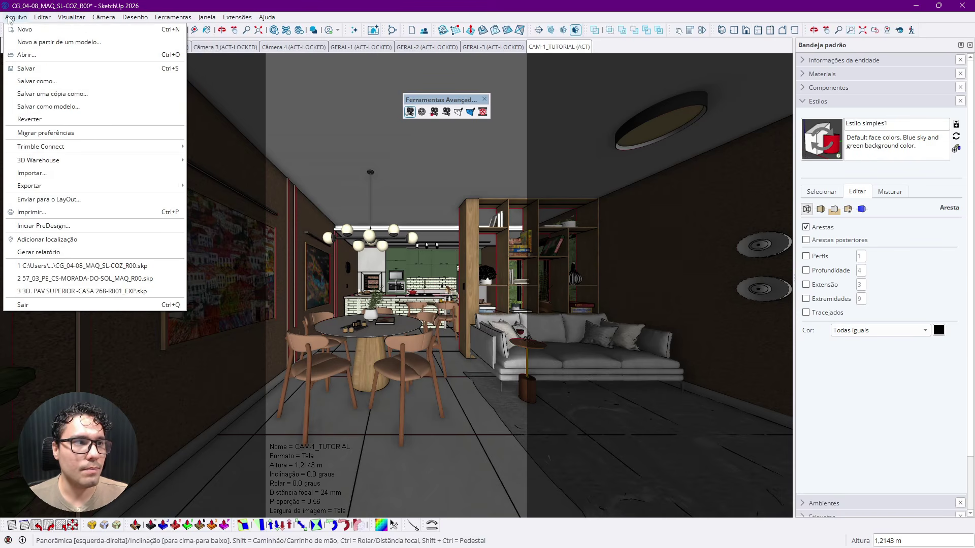
mouse_move(76, 186)
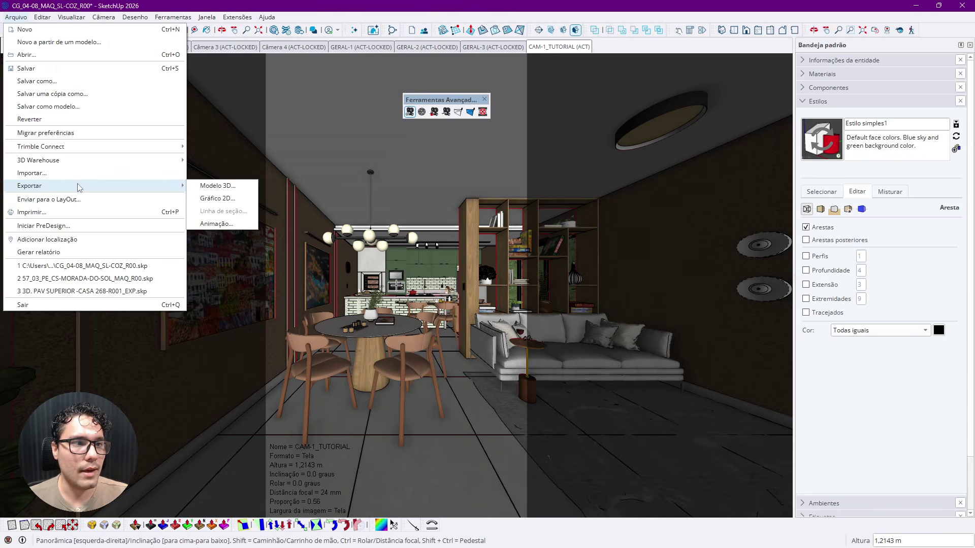
click(215, 199)
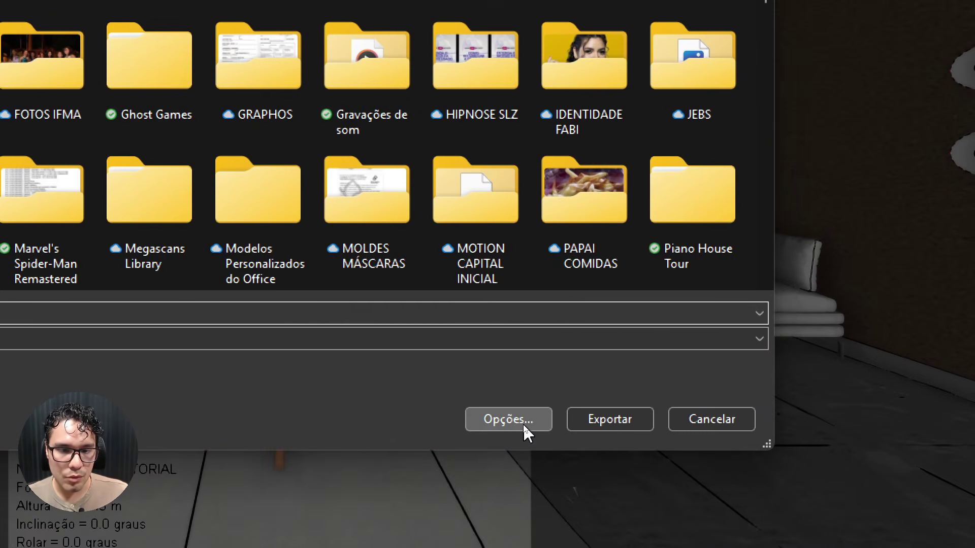
click(522, 423)
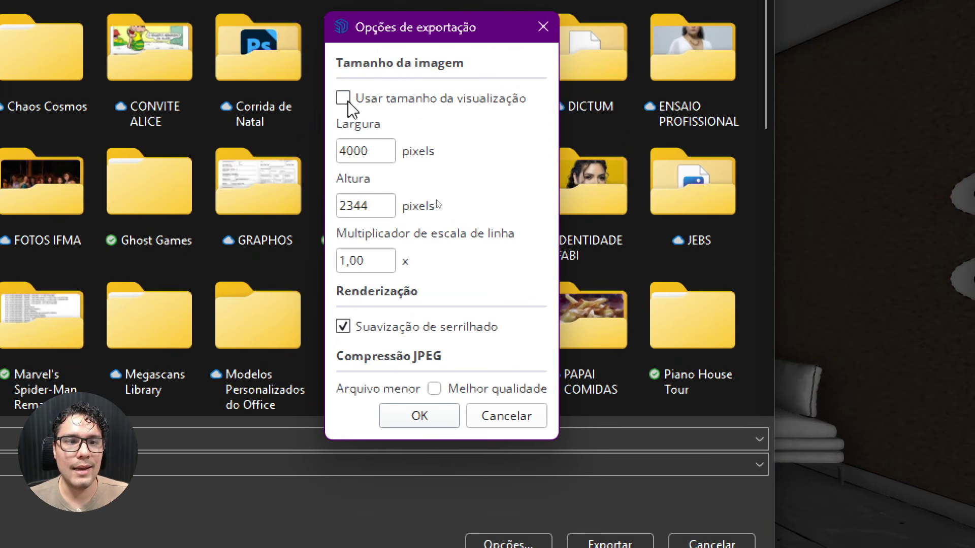
Try an export image width of 8000 pixels, followed by a height of 1920 pixels.
click(376, 151)
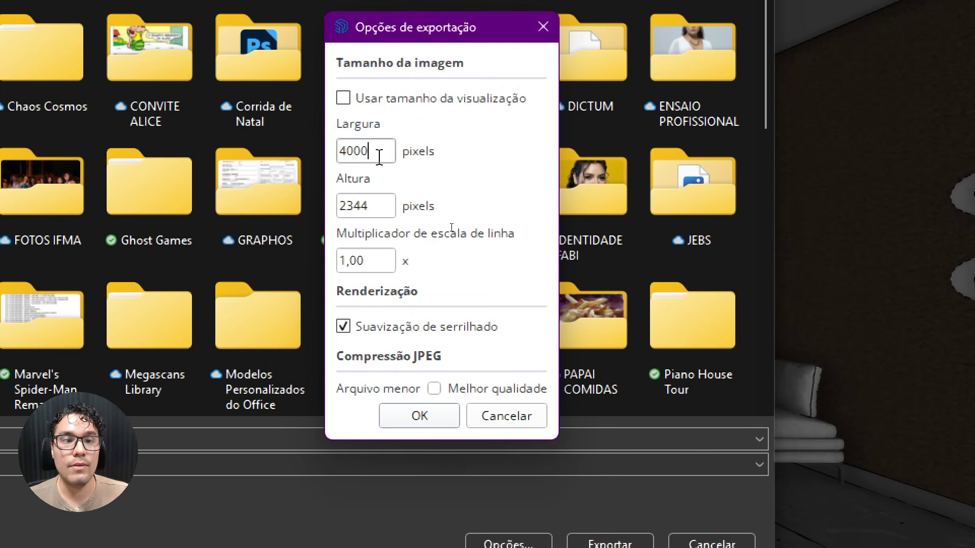
drag(363, 153, 339, 149)
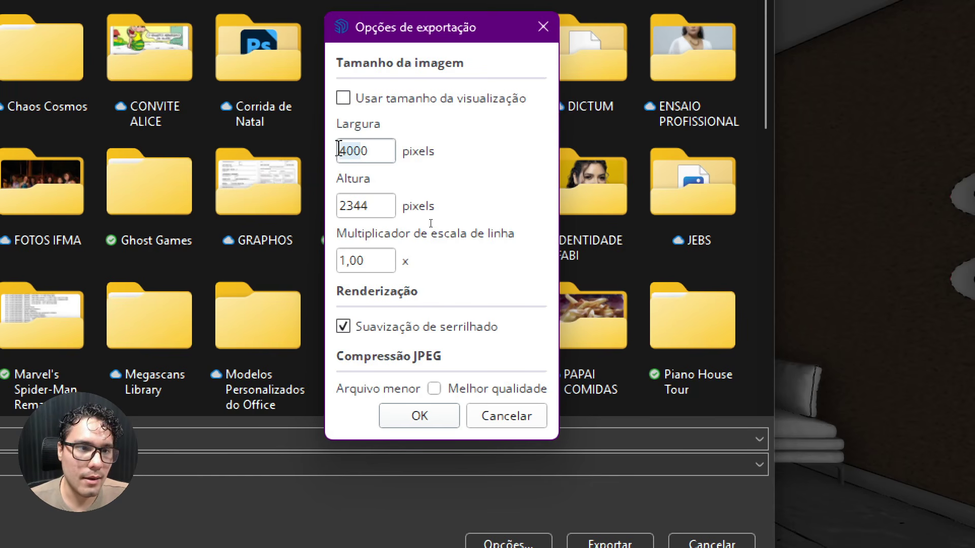
mouse_move(339, 149)
mouse_down()
mouse_move(379, 151)
mouse_move(341, 151)
mouse_up()
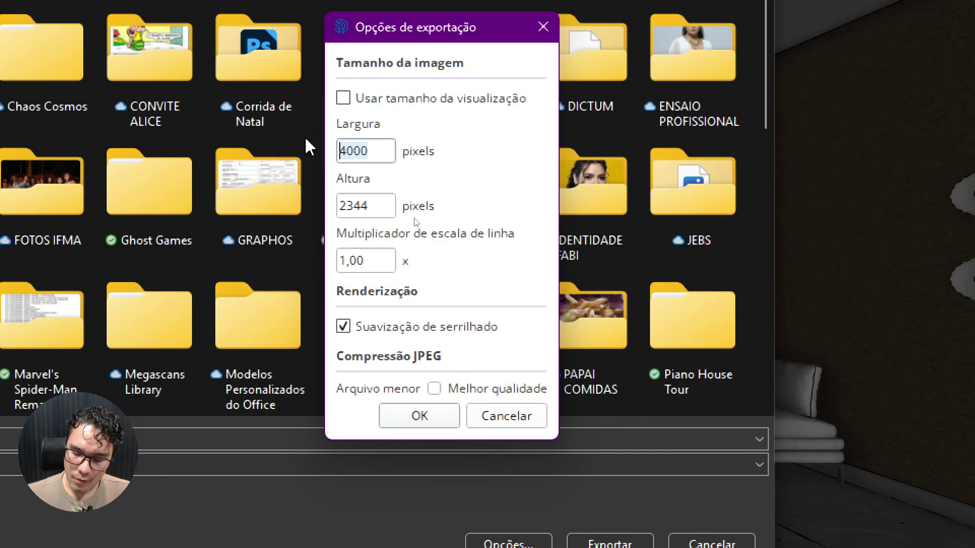
text(8000)
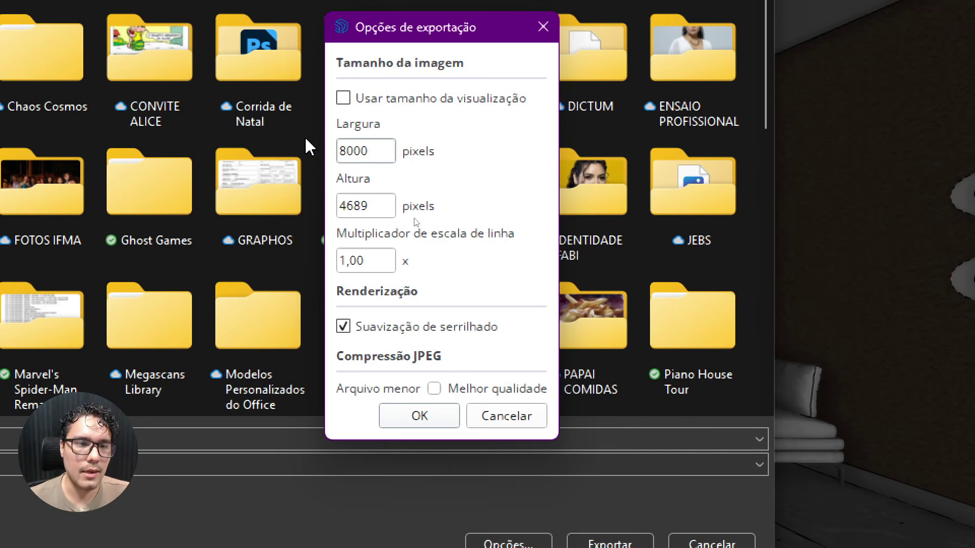
click(377, 207)
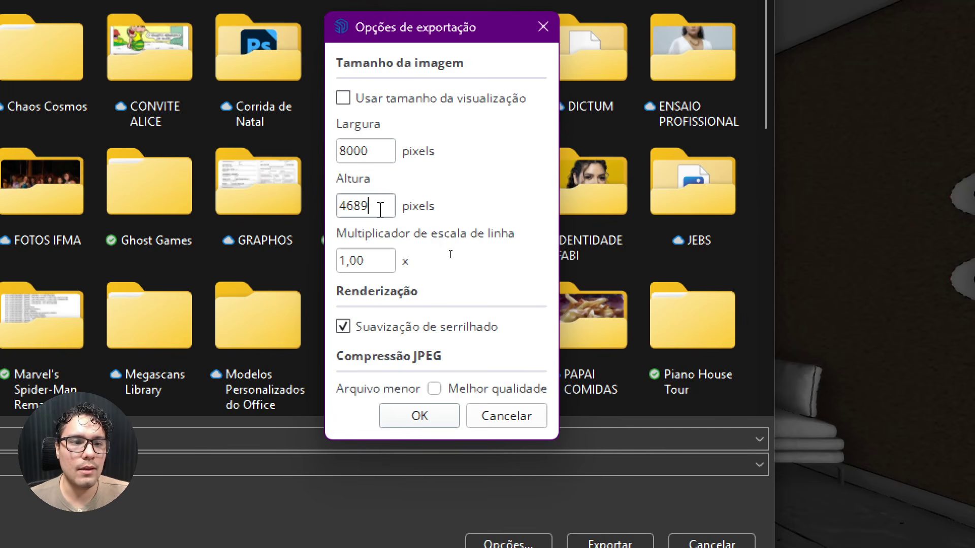
drag(378, 208, 339, 207)
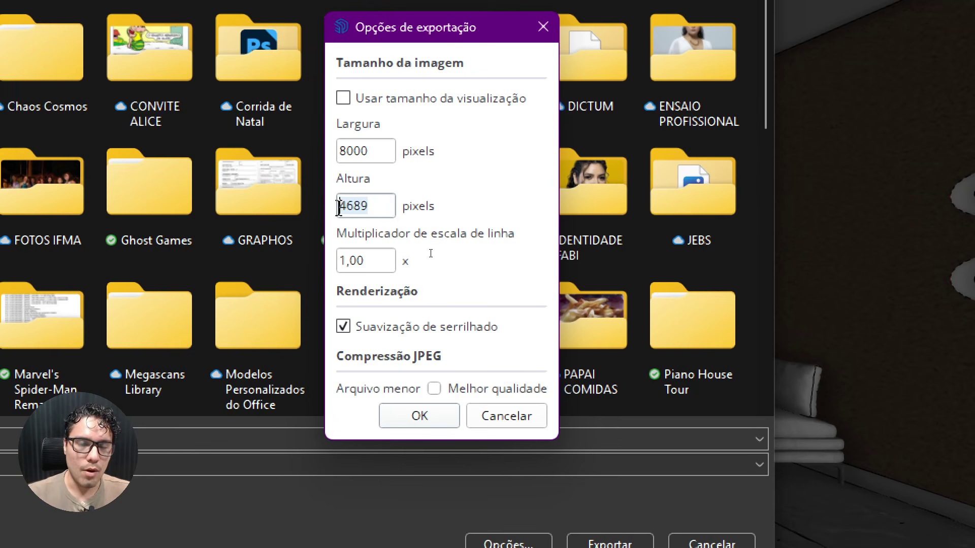
text(1920)
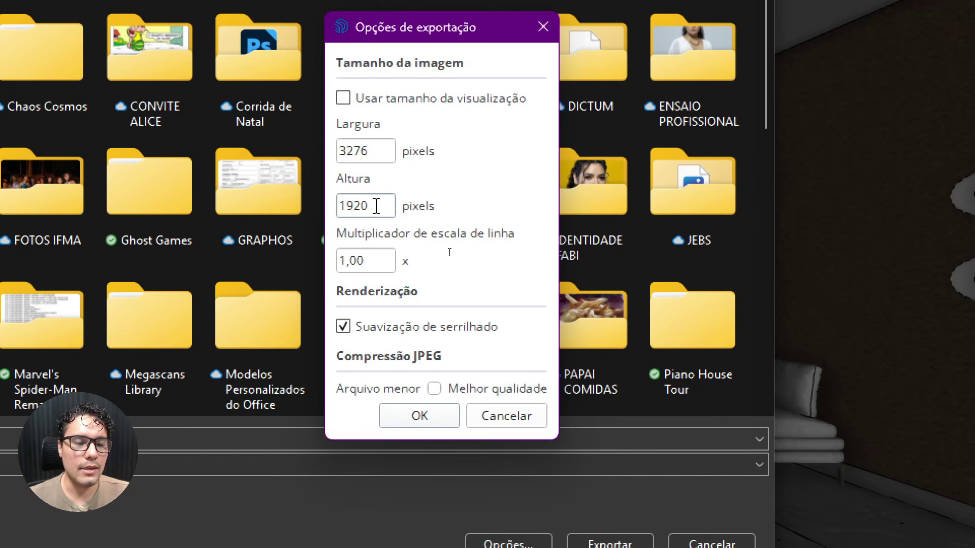
Set the export image height to 2560 pixels and accept the export options.
drag(378, 208, 335, 215)
drag(369, 152, 339, 160)
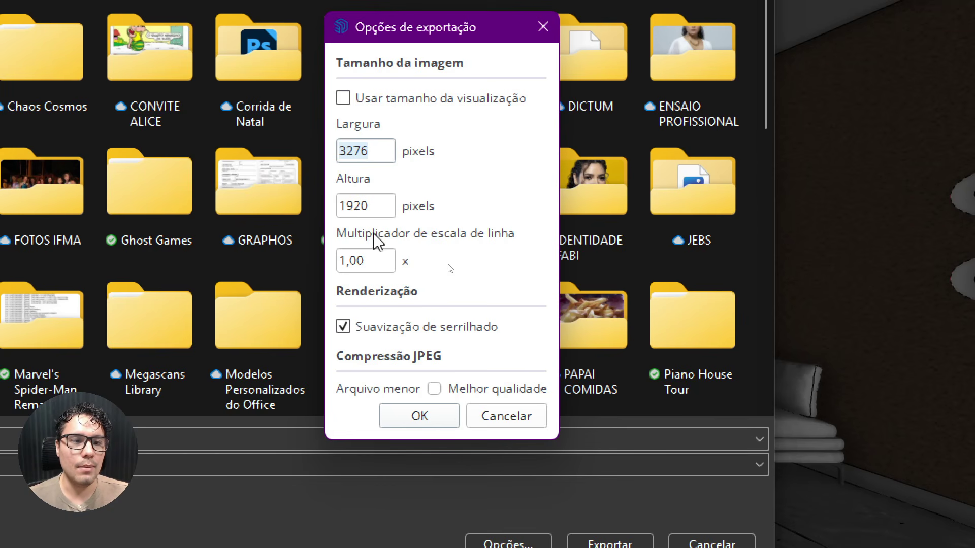
drag(368, 206, 335, 206)
text(2560)
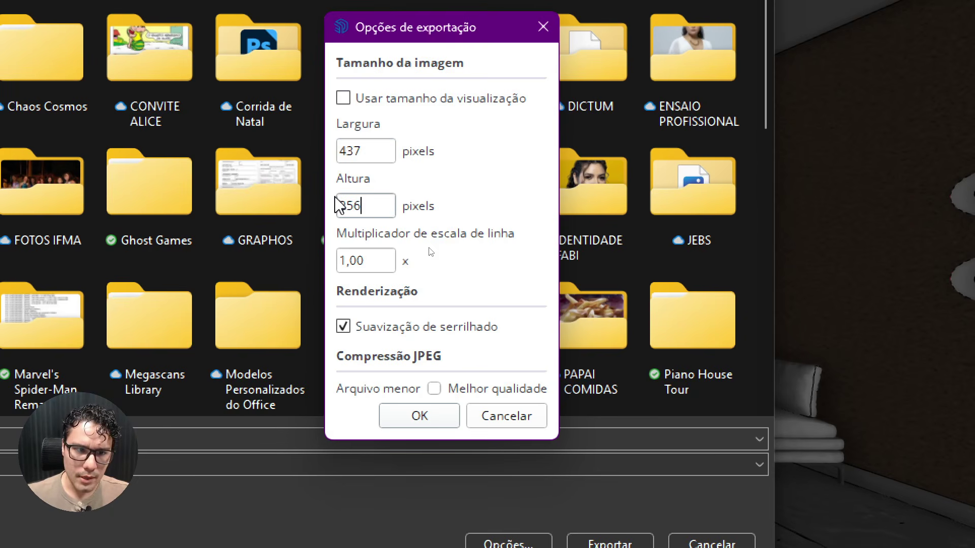
key(Return)
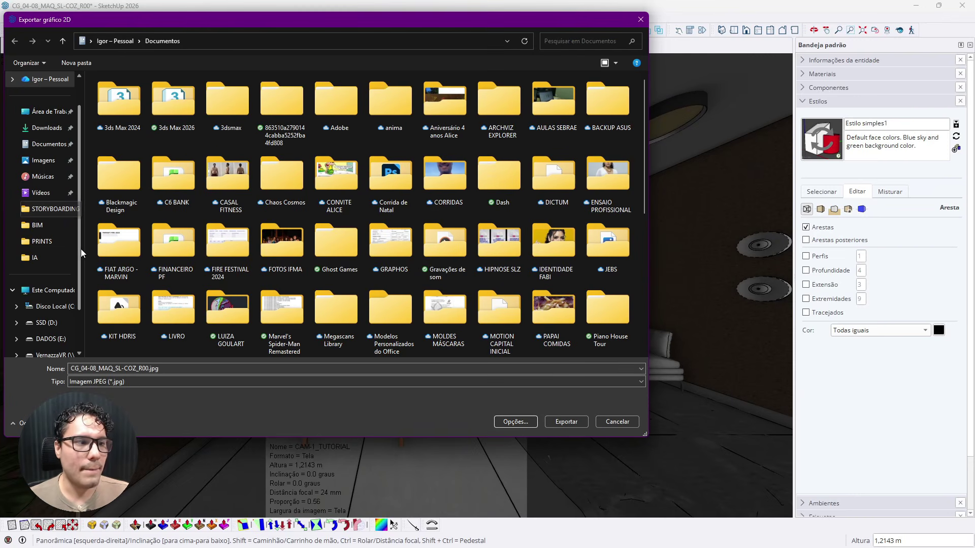
Export the camera view as a JPEG named PRINT-01 in the Imagens folder.
click(54, 162)
click(192, 386)
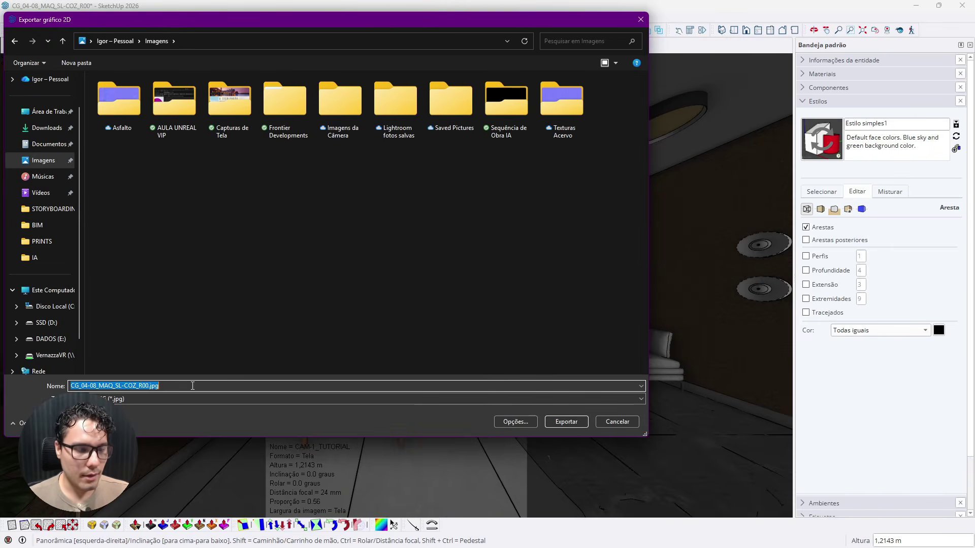
text(prin)
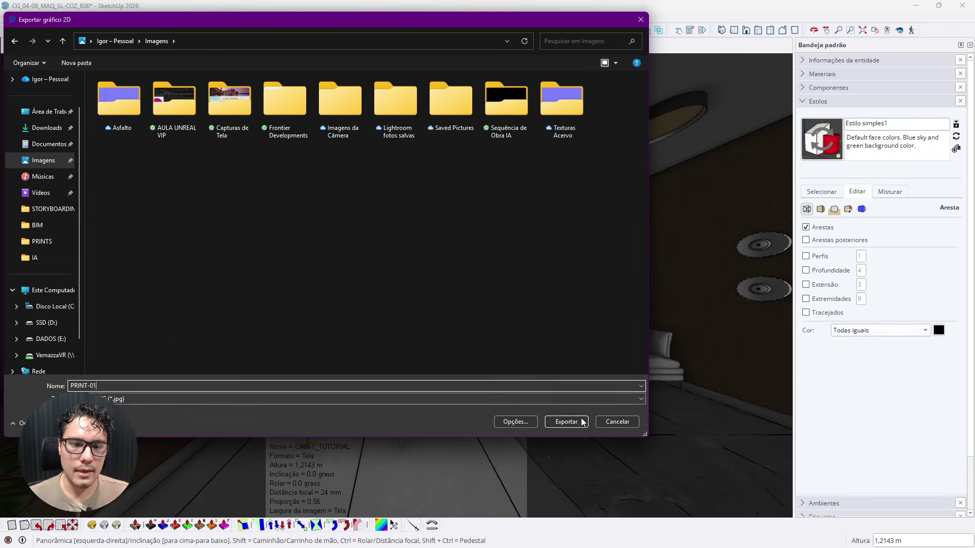
click(579, 422)
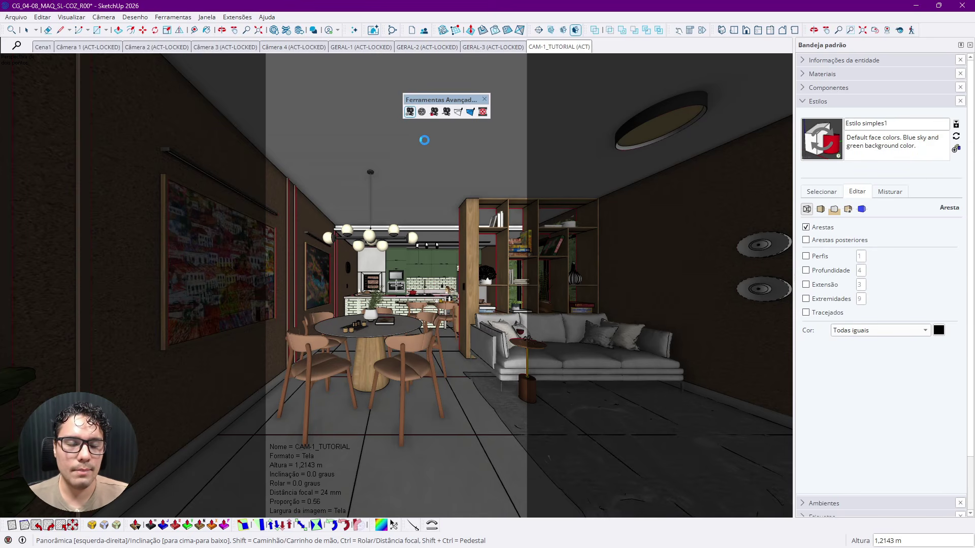
Examine the exported PRINT-01.jpg in Photos up close, checking the detail of the dining table, chairs and kitchen.
scroll(527, 301, up, 10)
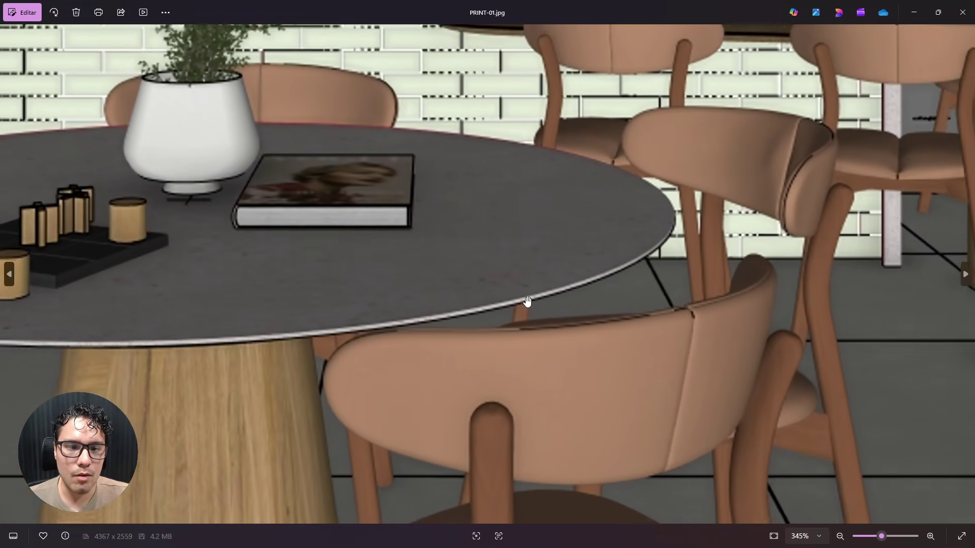
drag(523, 174, 396, 333)
drag(600, 154, 551, 269)
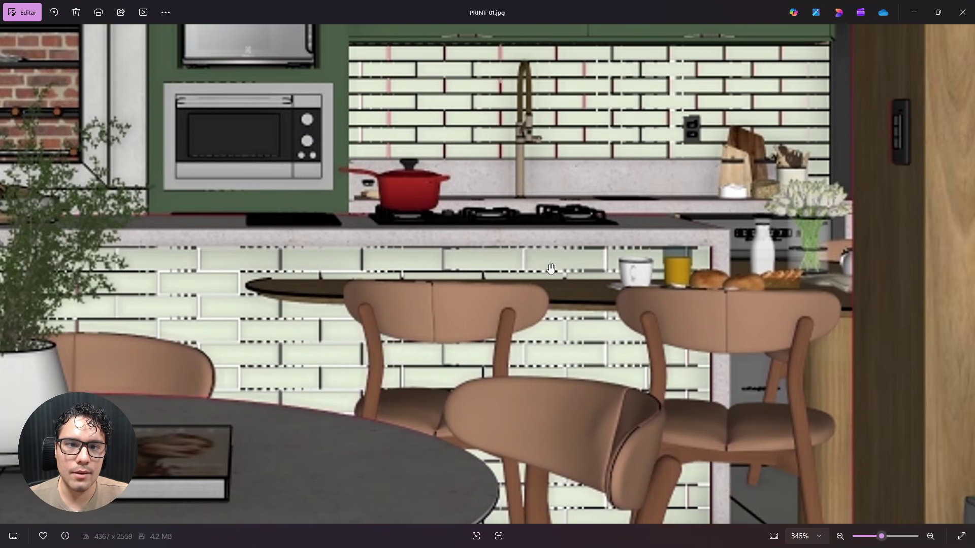
scroll(607, 178, down, 2)
drag(61, 257, 373, 241)
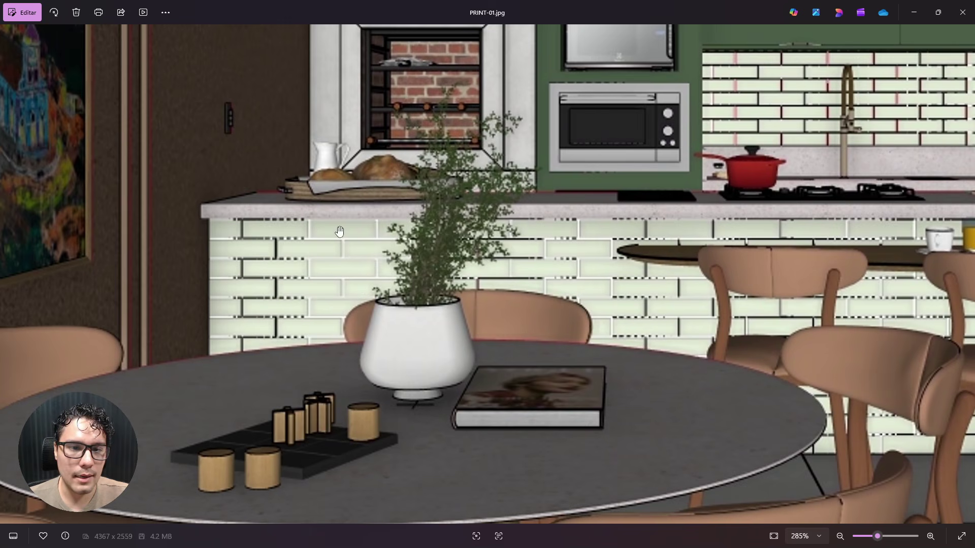
scroll(510, 184, down, 5)
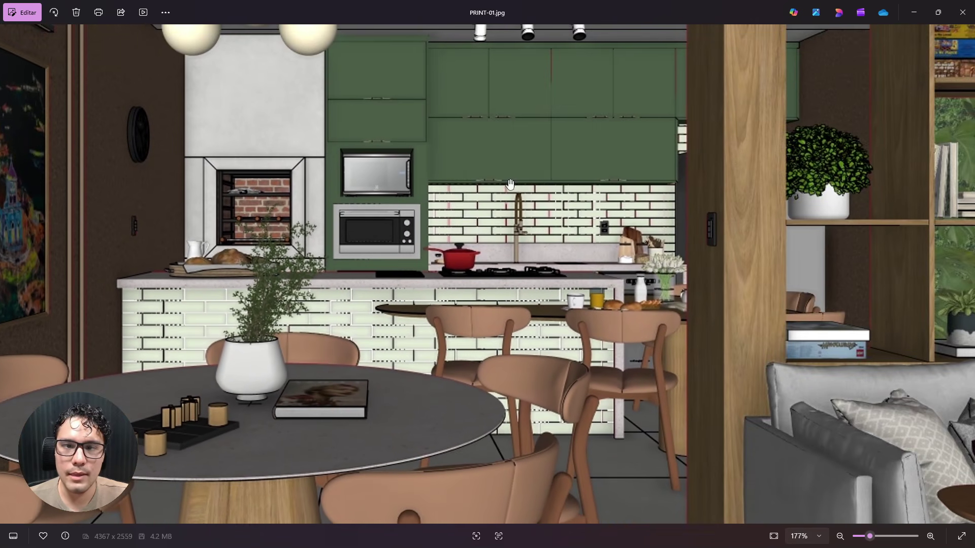
scroll(510, 183, down, 8)
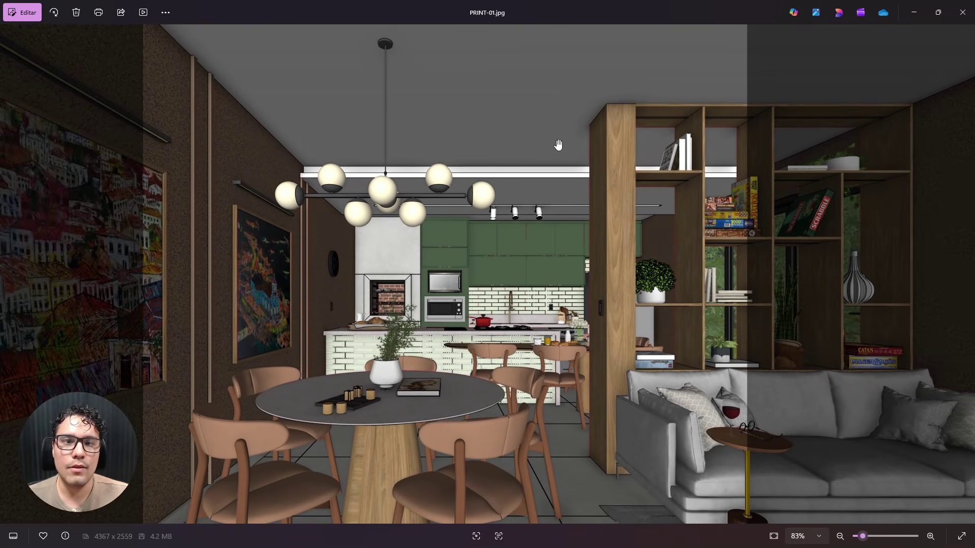
Examine the sofa, side table, floor joints and chair legs in the exported image, ending with the whole picture in view.
scroll(502, 299, up, 5)
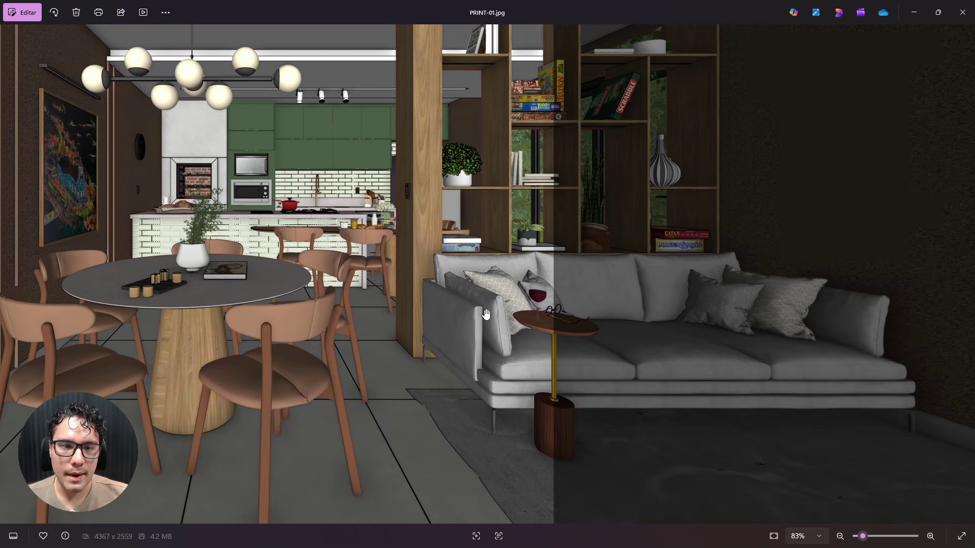
scroll(504, 295, up, 4)
scroll(537, 208, down, 2)
drag(403, 297, 520, 122)
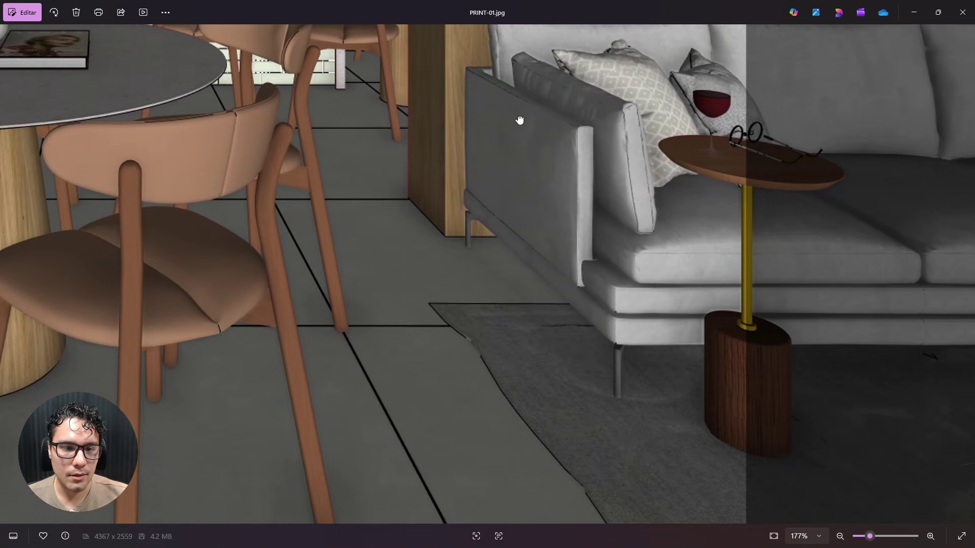
drag(389, 397, 447, 186)
scroll(447, 186, down, 5)
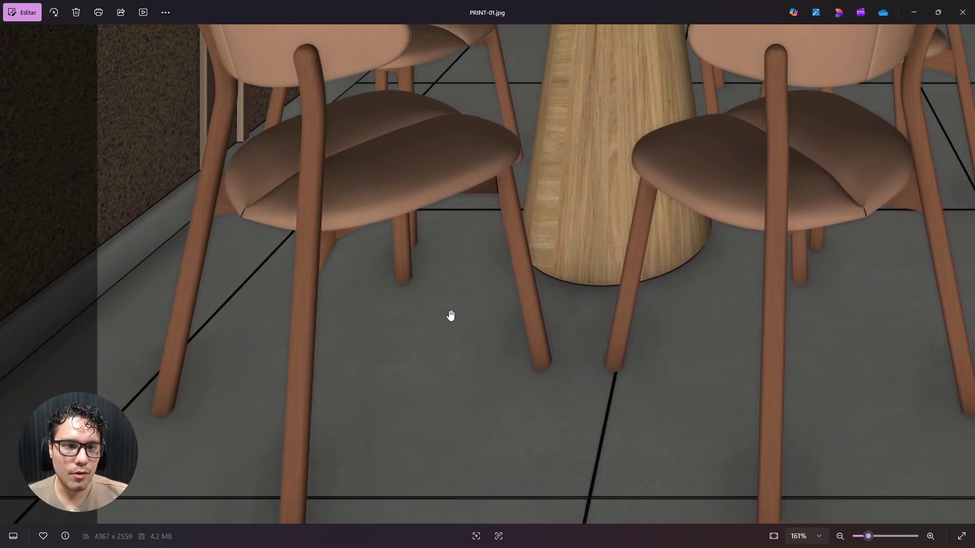
scroll(449, 289, down, 3)
scroll(482, 252, down, 3)
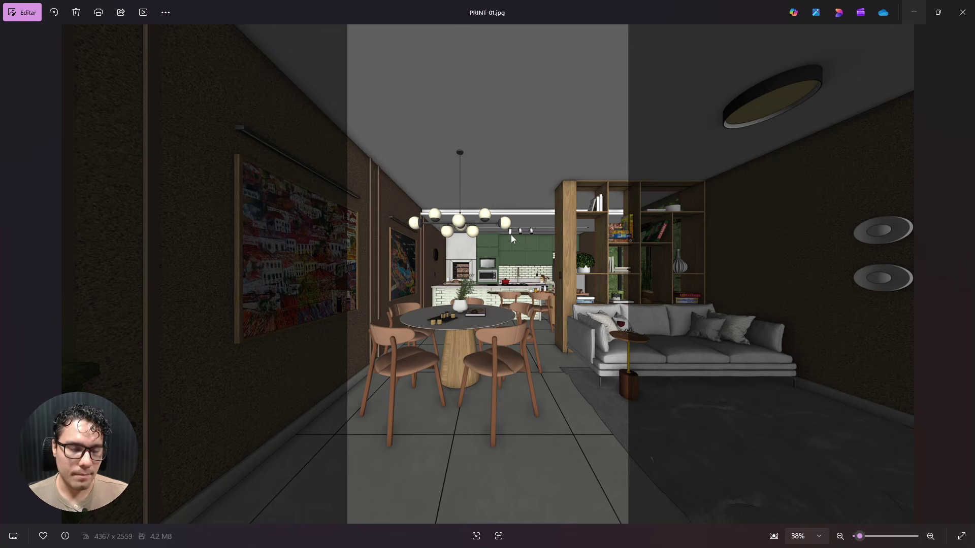
mouse_move(347, 23)
mouse_down()
mouse_move(369, 100)
mouse_move(579, 528)
mouse_move(630, 526)
mouse_up()
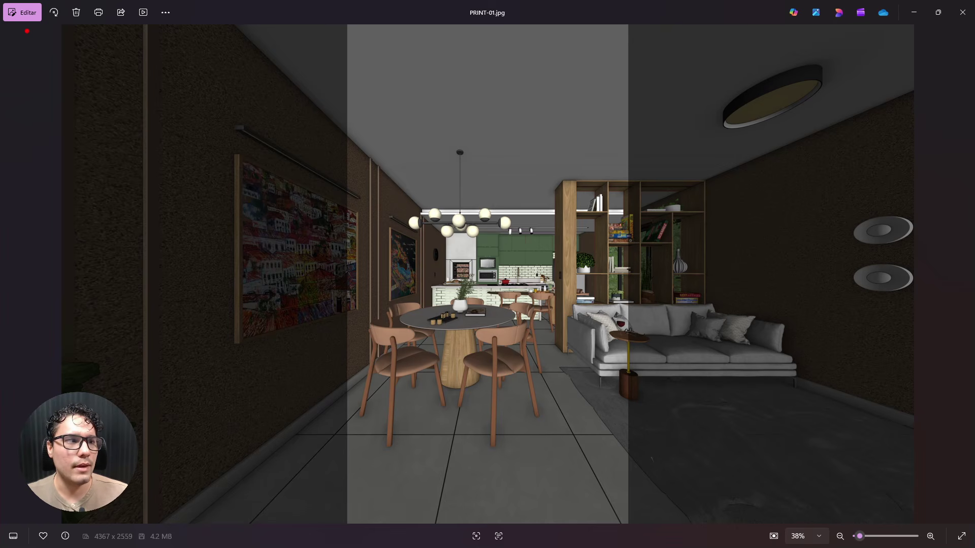
ctrl+shift+drag(28, 25, 53, 82)
key(Escape)
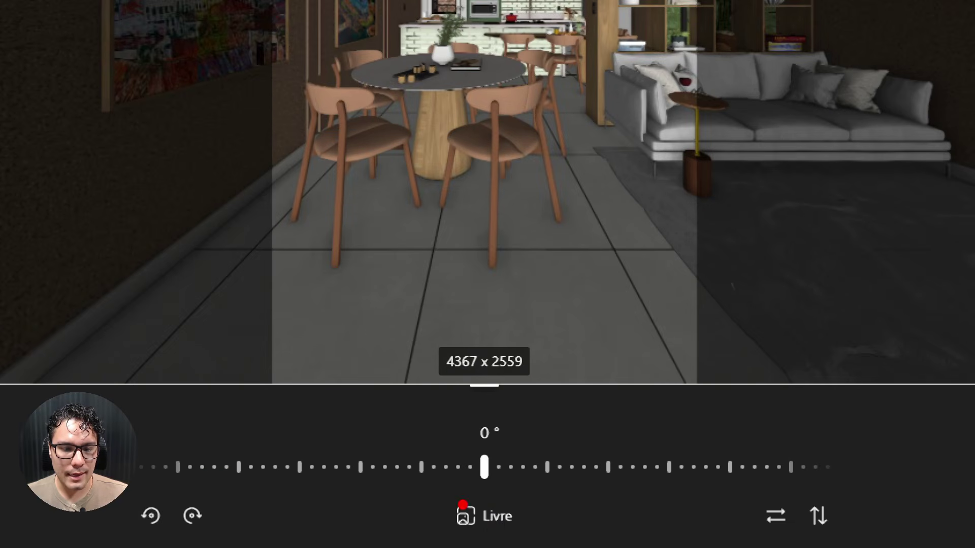
Crop PRINT-01.jpg to the 9:16 aspect ratio around the lighter camera frame and save the image.
click(504, 524)
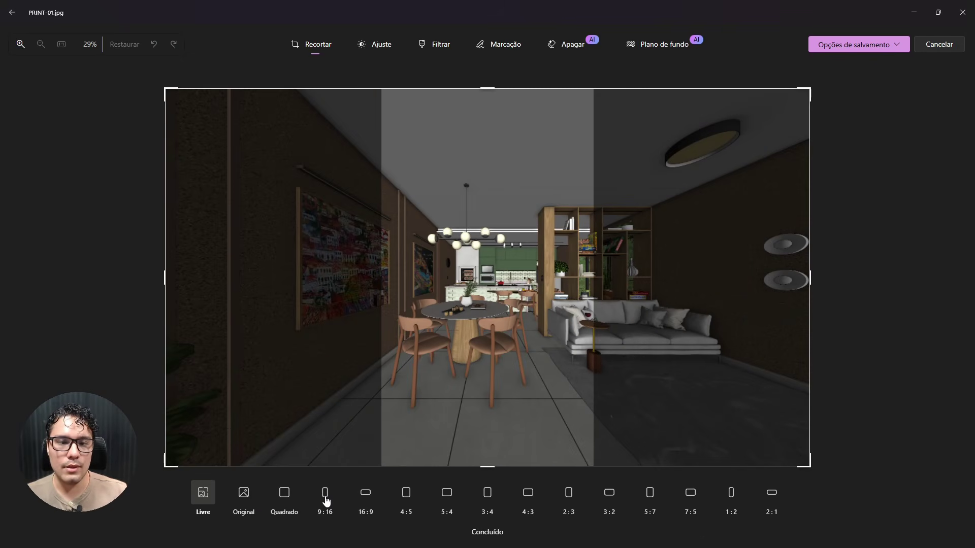
click(325, 494)
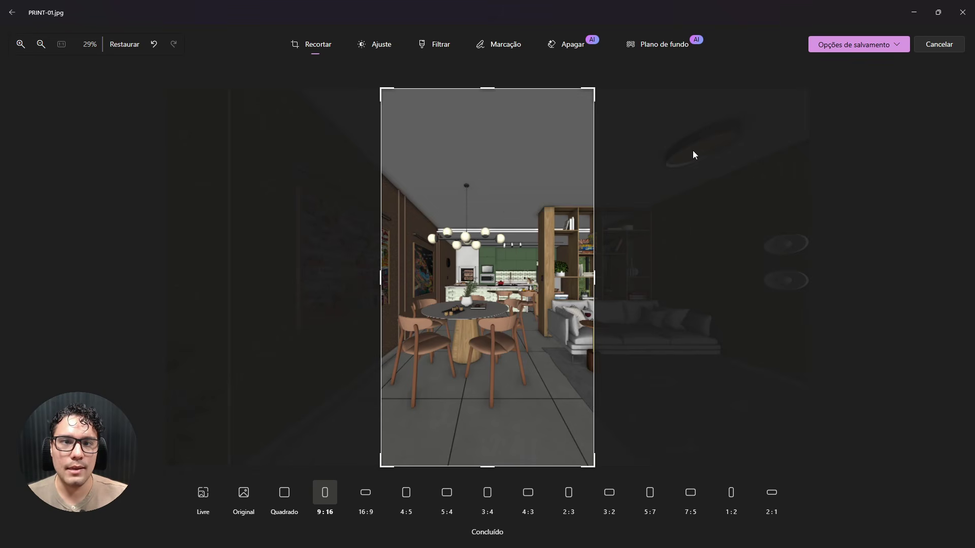
click(906, 46)
click(823, 81)
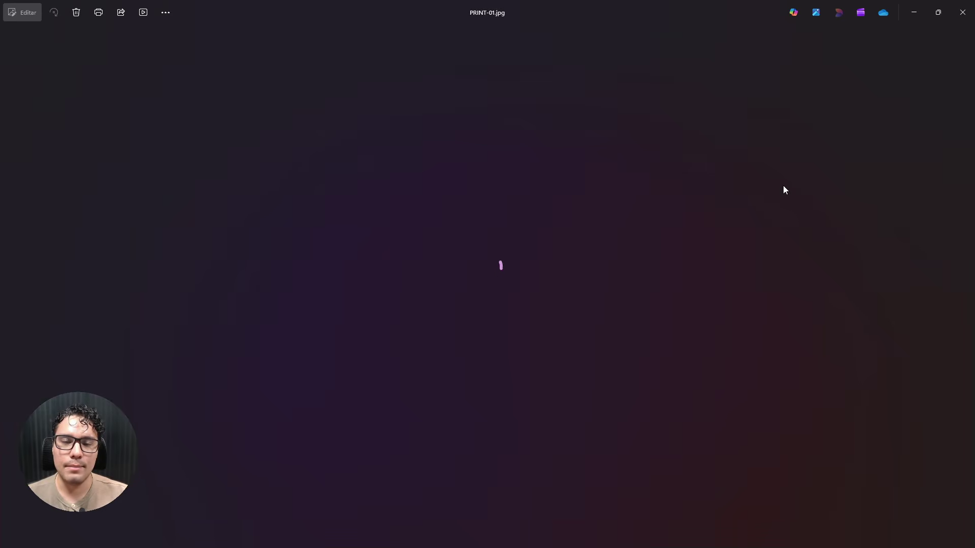